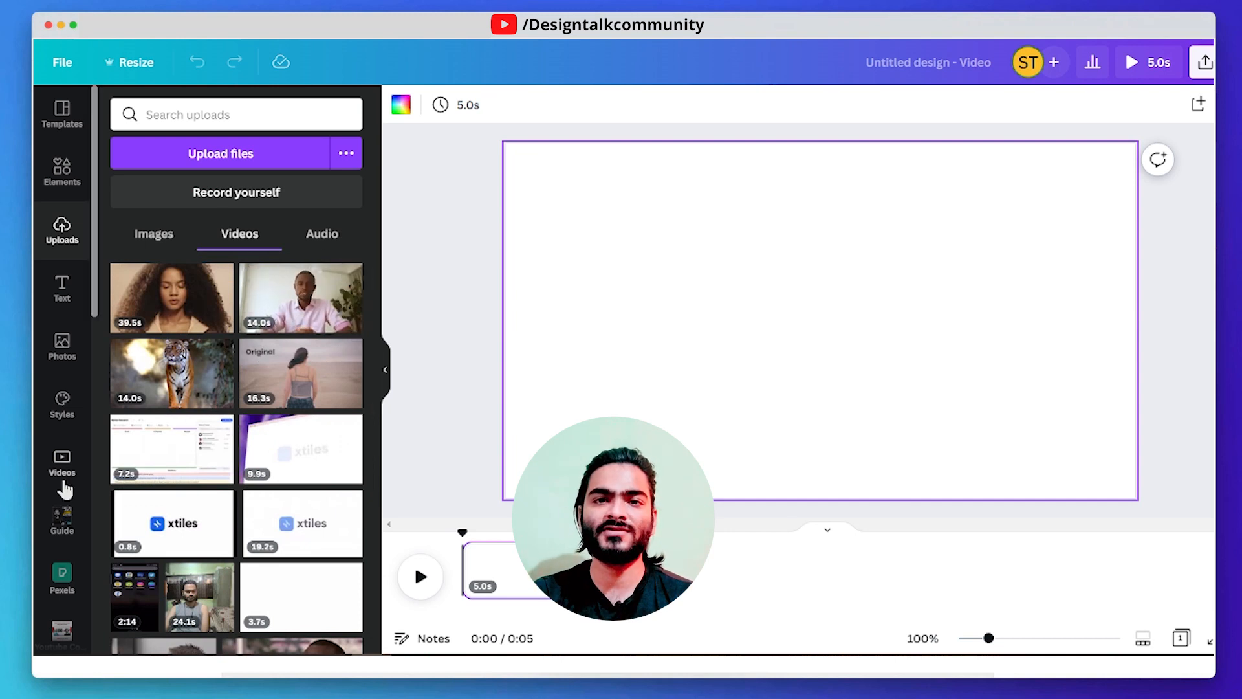
scroll(62, 472, "down", 3)
left_click(62, 301)
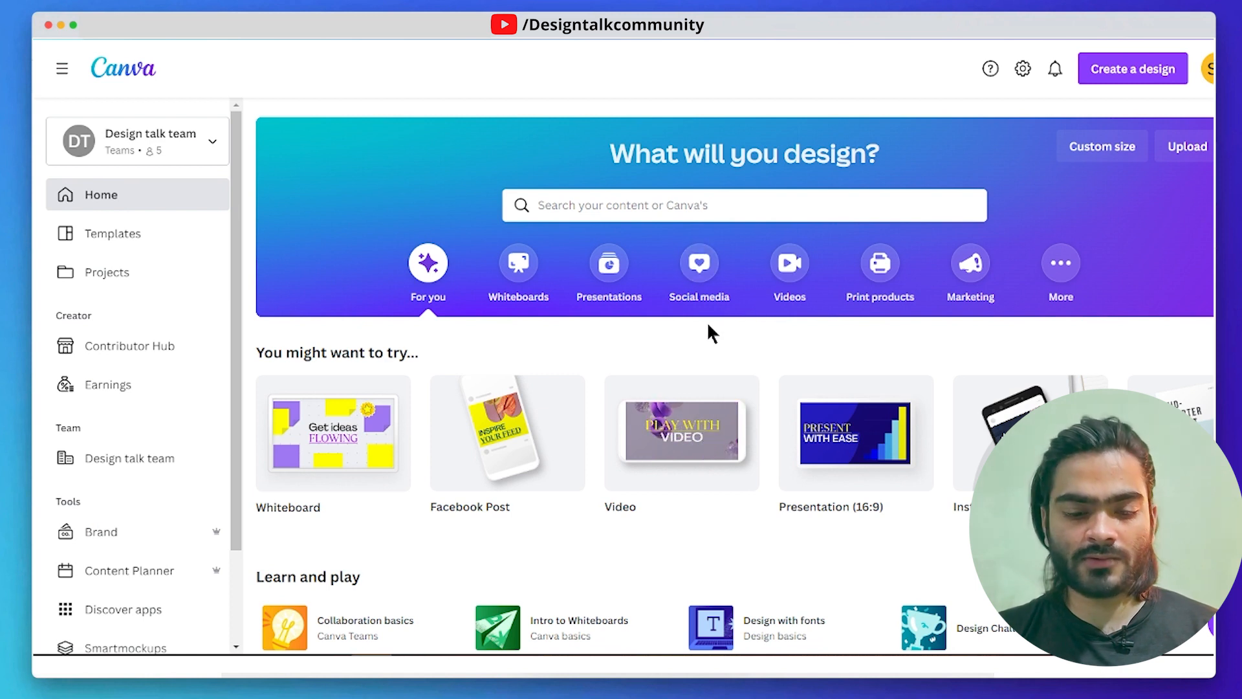
- Create a blank design in the Video format, 1920 × 1080 px
left_click(808, 277)
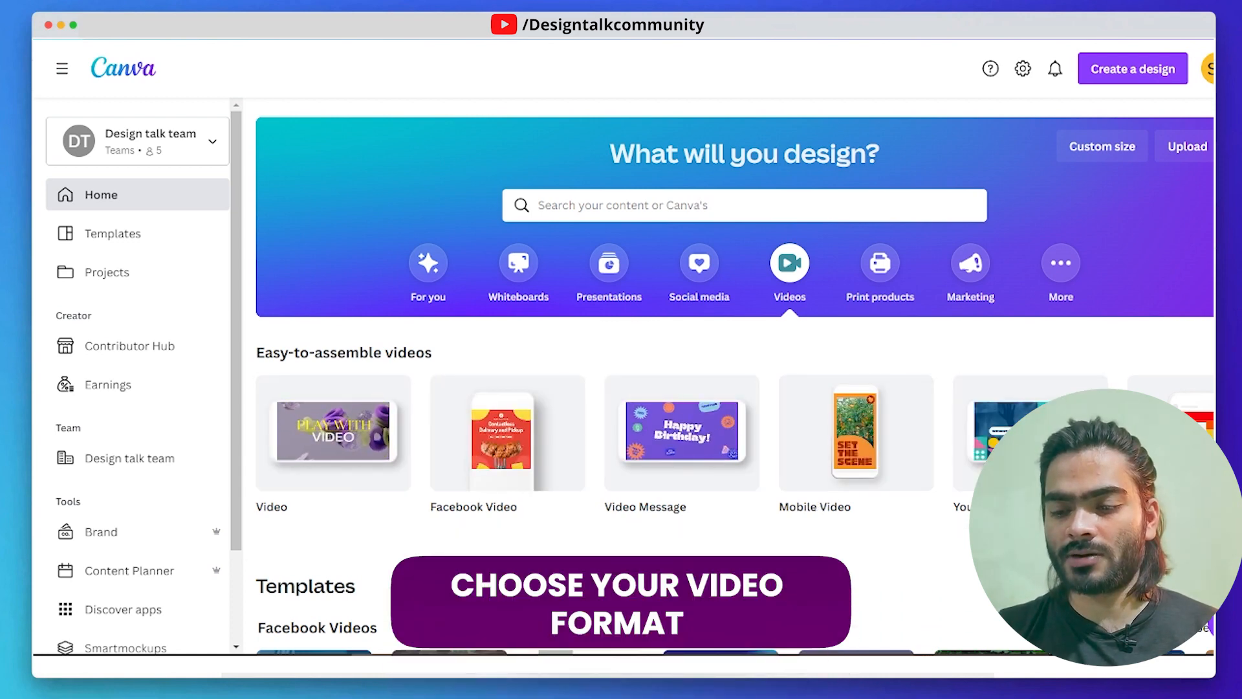
left_click(1228, 433)
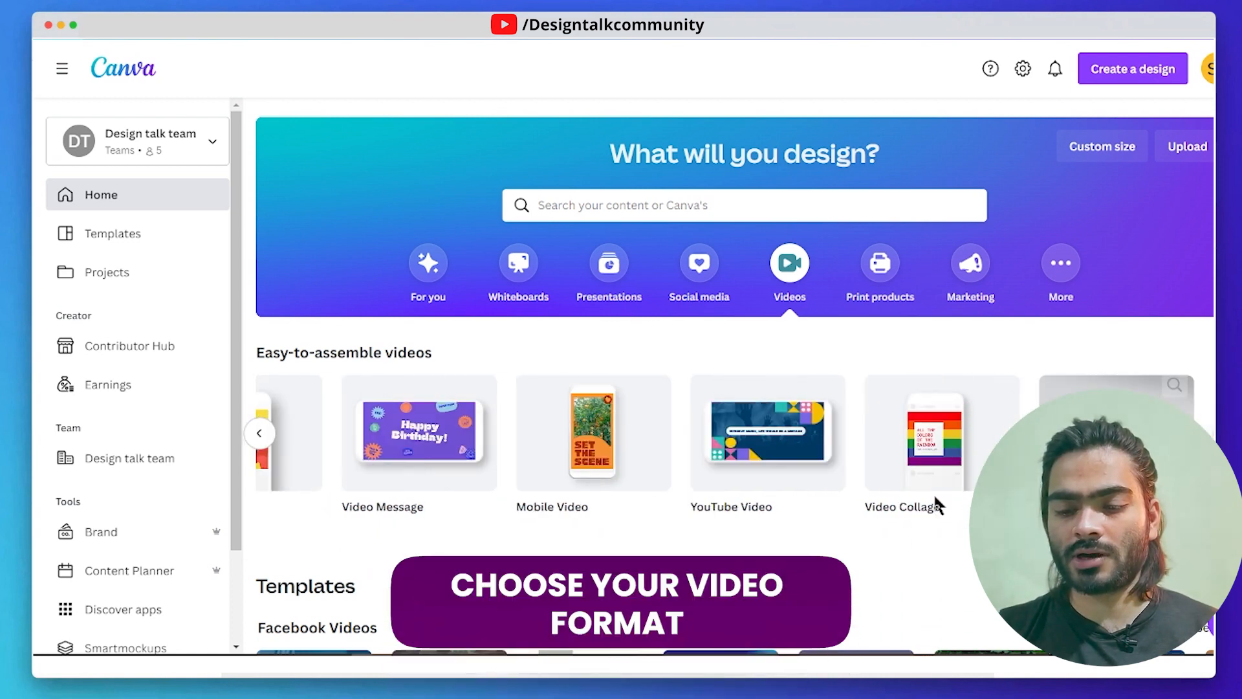
left_click(259, 435)
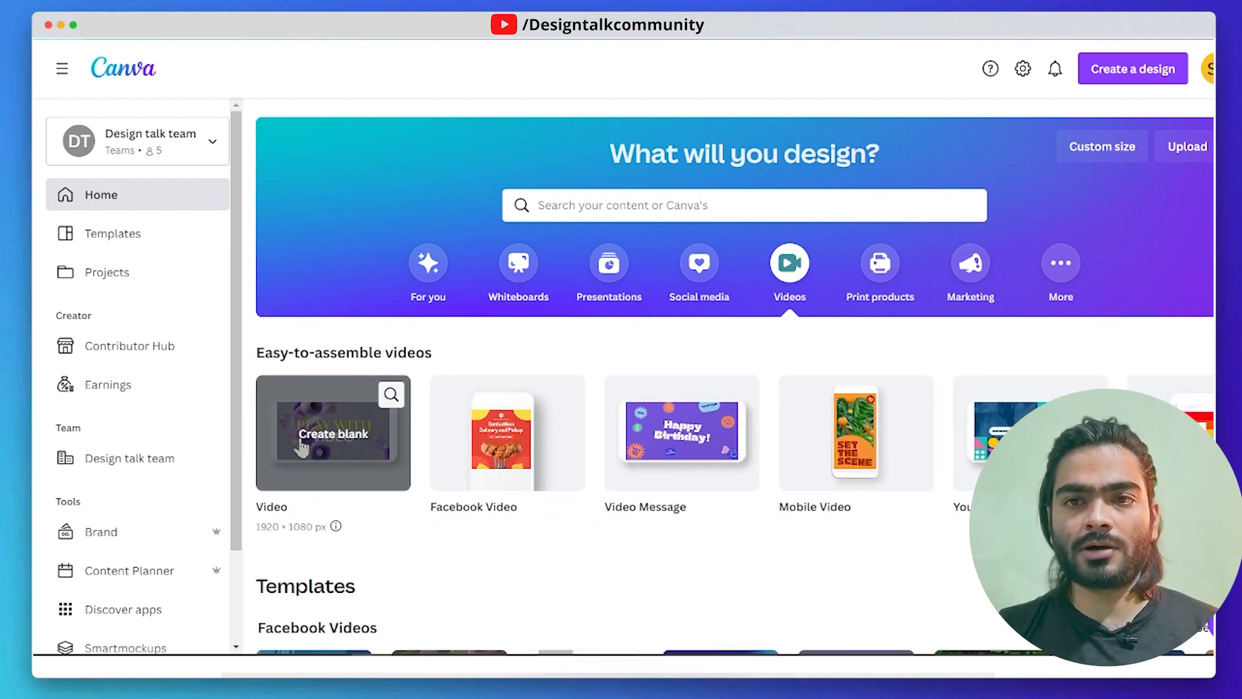
left_click(337, 443)
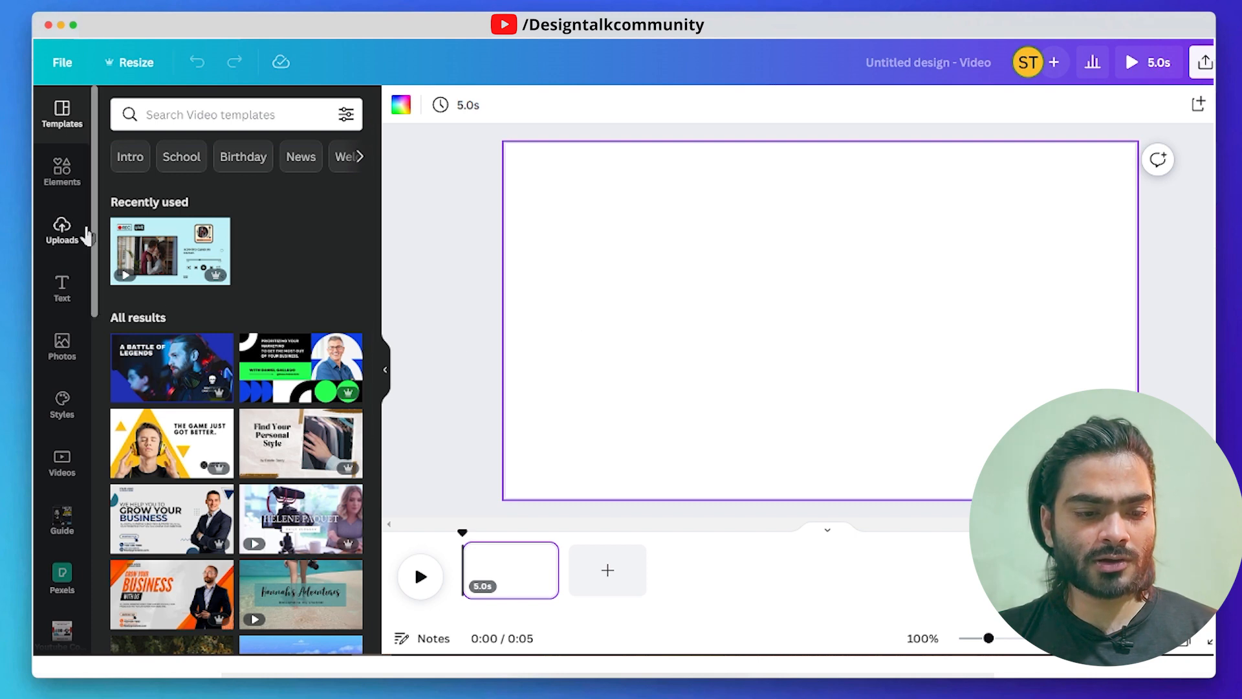
left_click(65, 239)
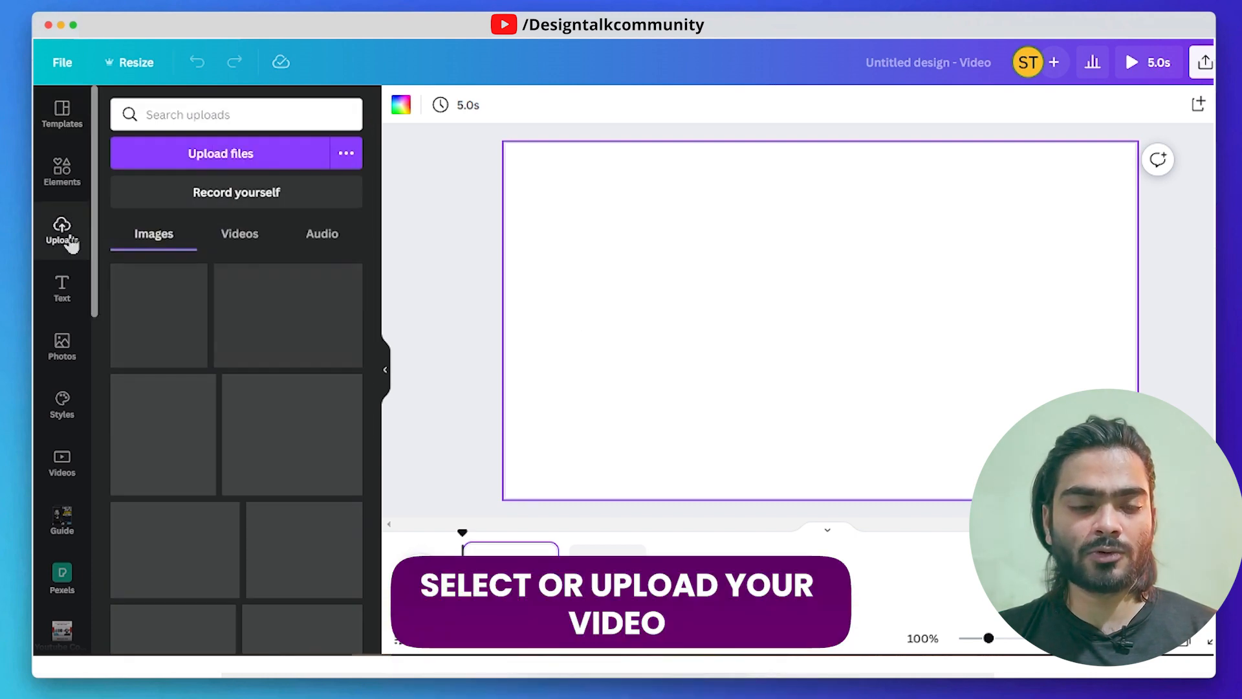
left_click(244, 162)
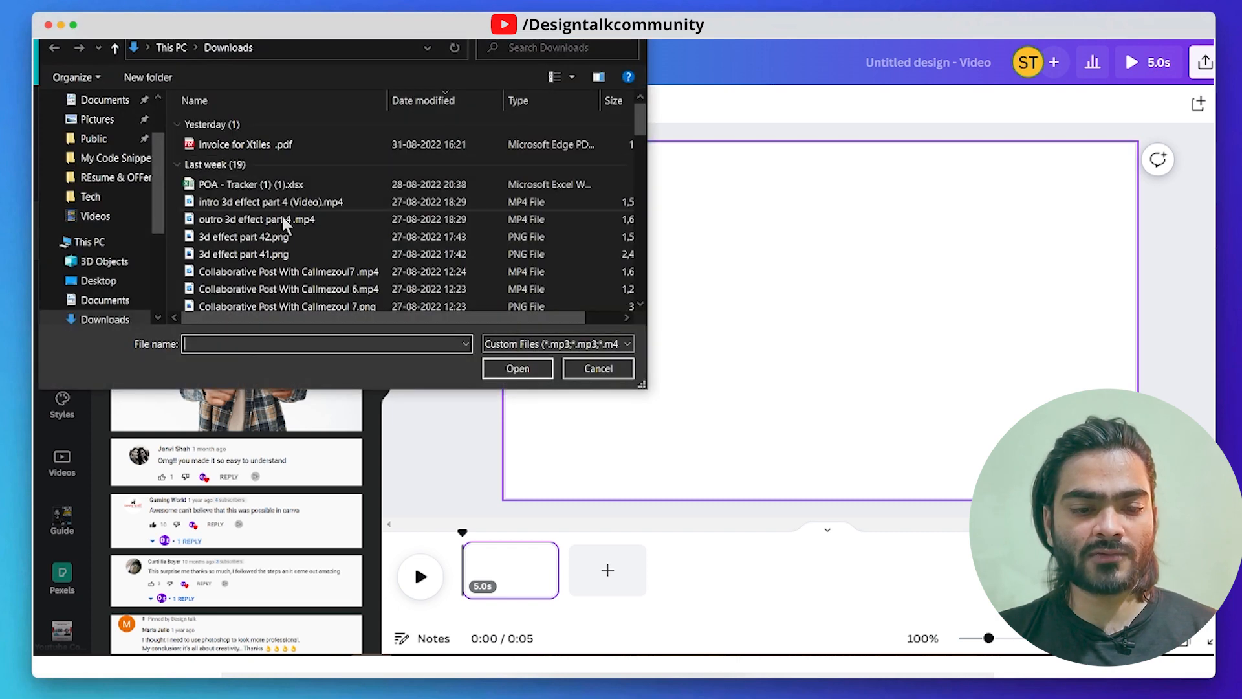
scroll(269, 242, "down", 1)
scroll(291, 194, "up", 1)
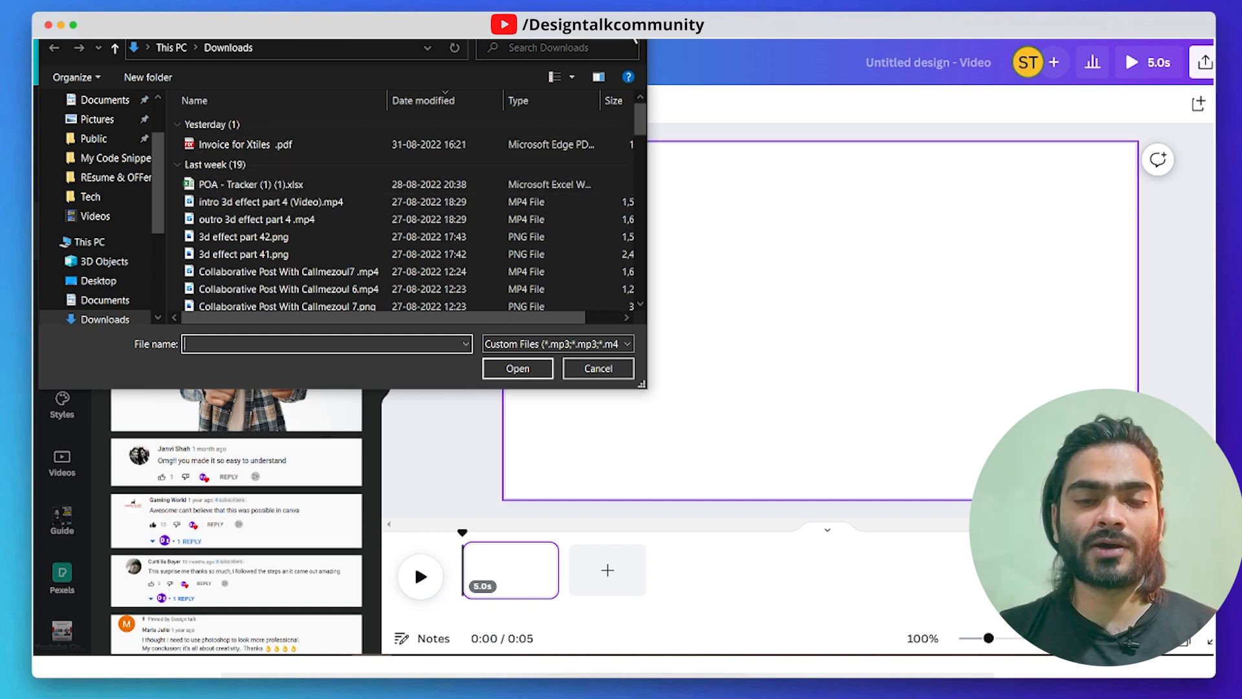
left_click(634, 41)
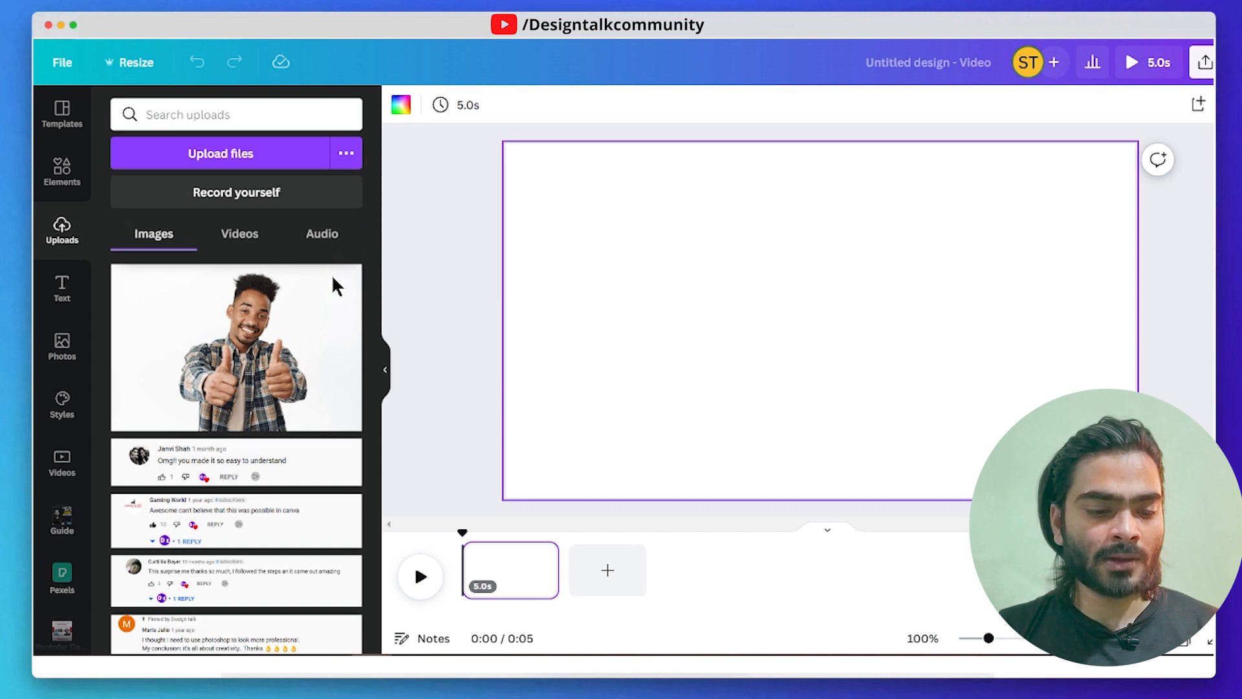
- Look through the previously uploaded videos for a usable clip
left_click(239, 235)
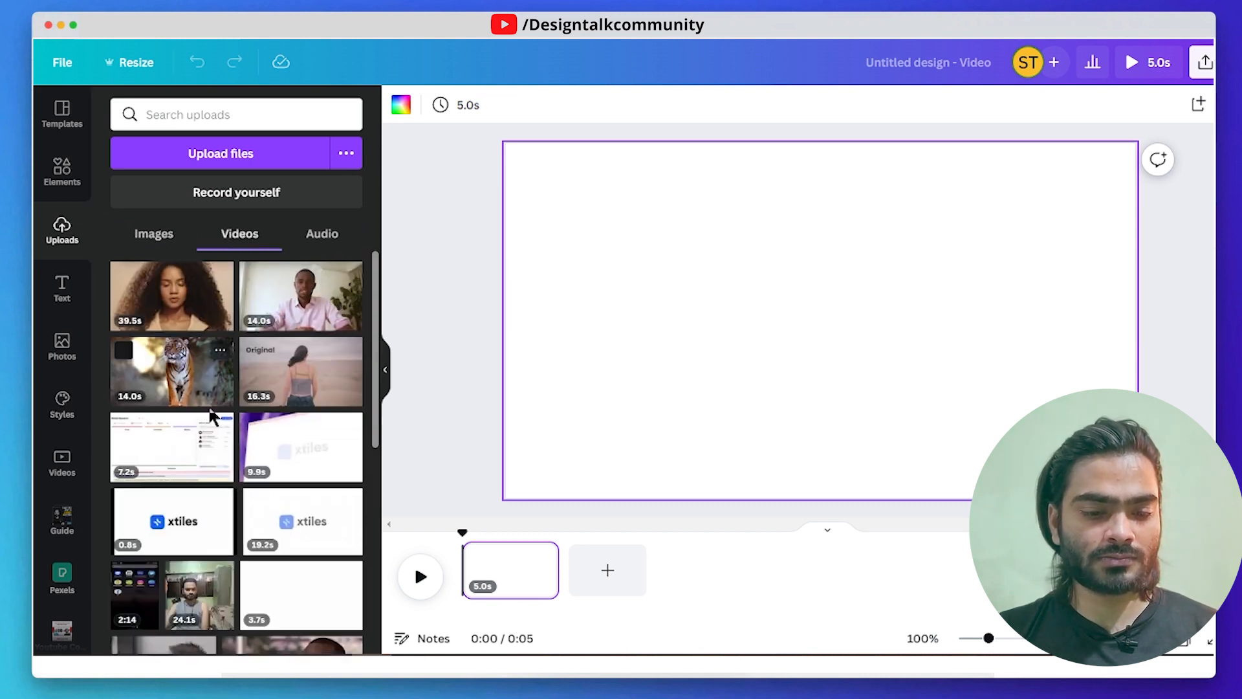
scroll(259, 388, "down", 3)
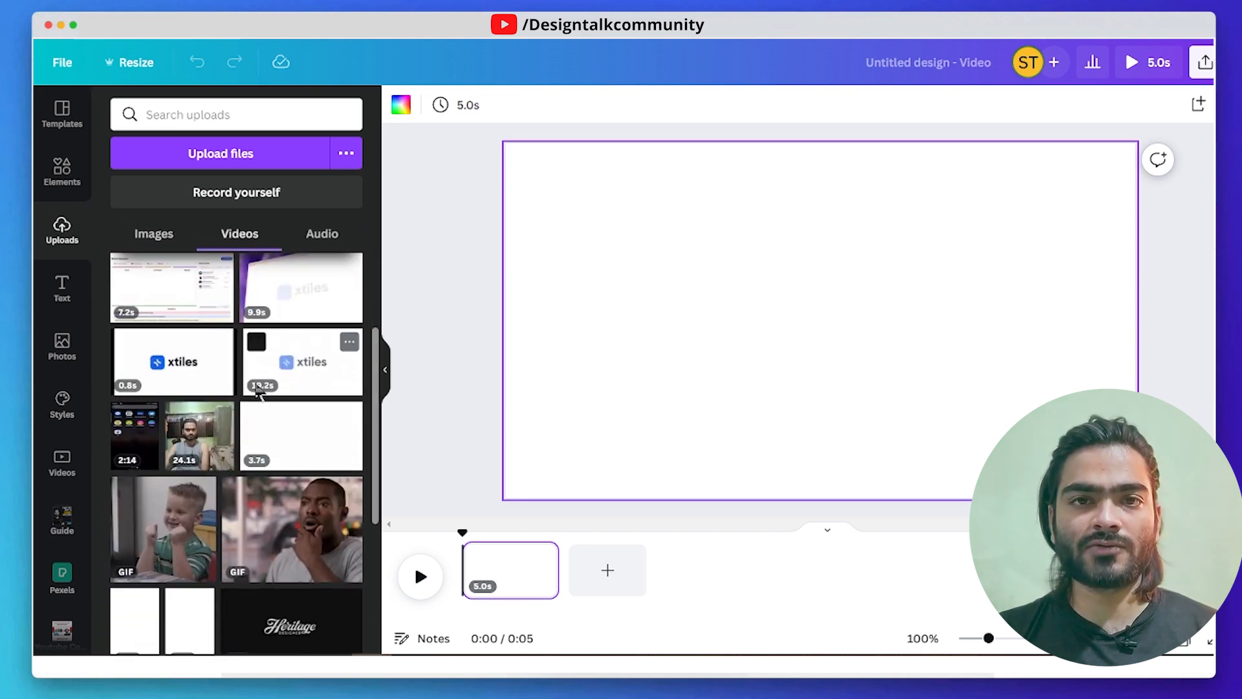
scroll(259, 375, "up", 3)
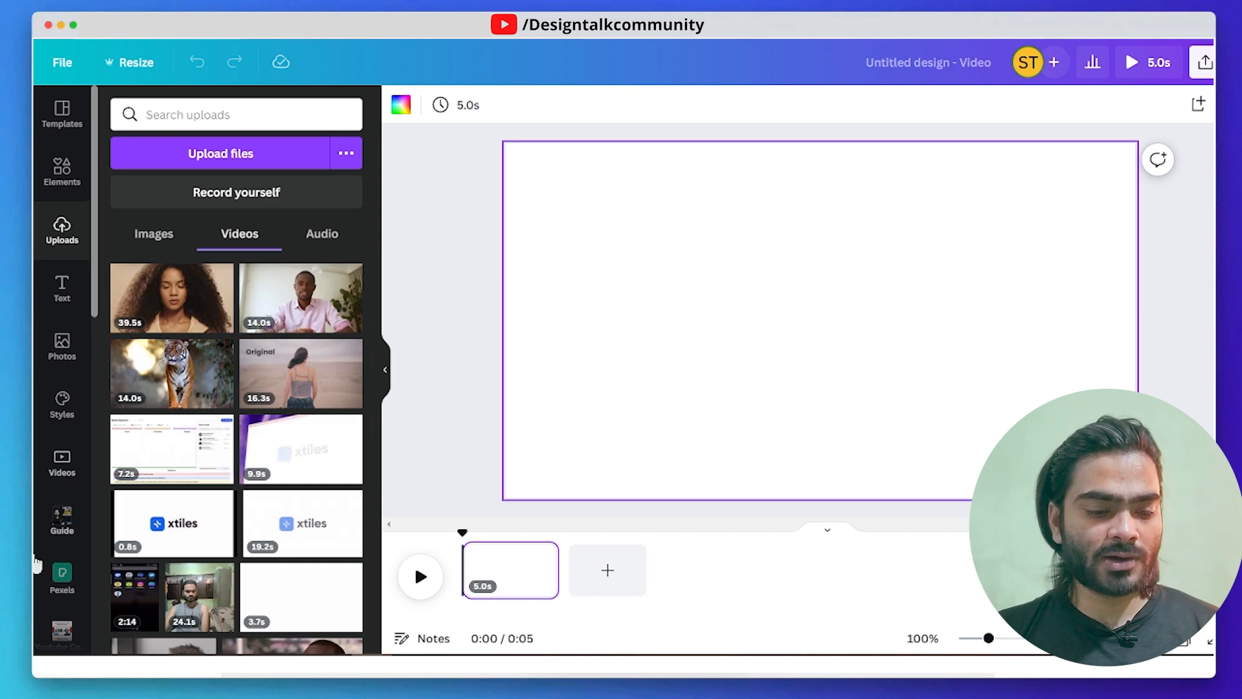
- Search the stock video library for "dance"
scroll(46, 550, "down", 5)
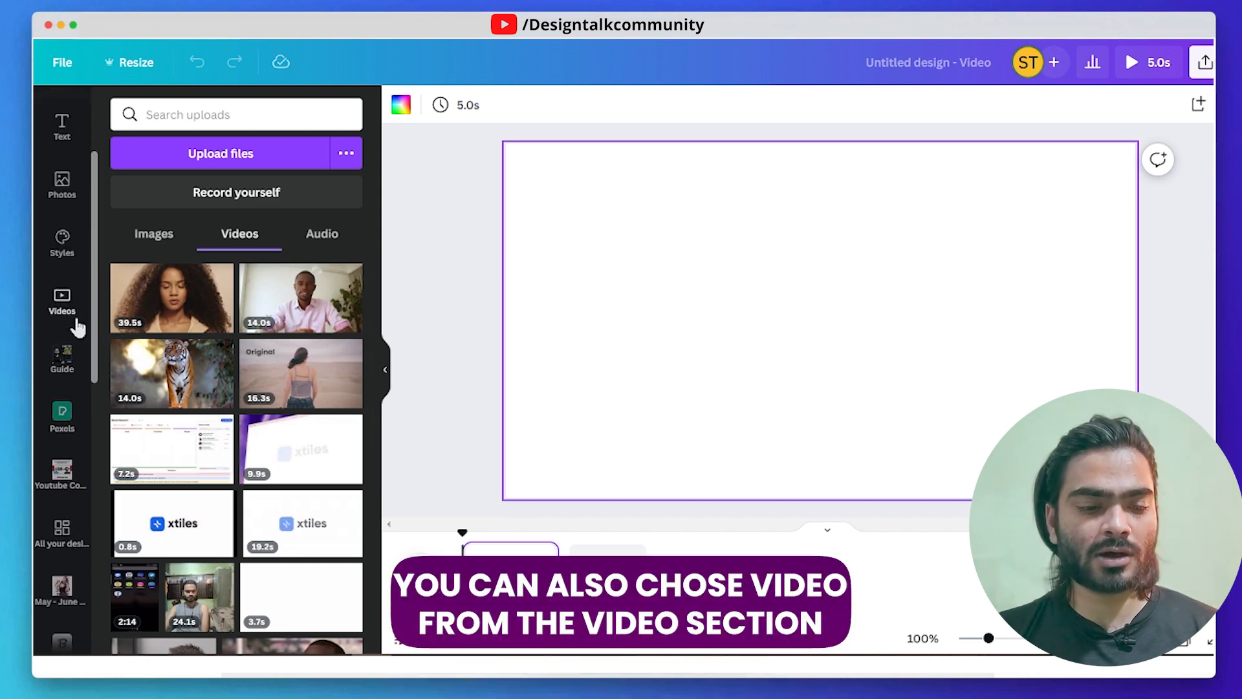
left_click(65, 304)
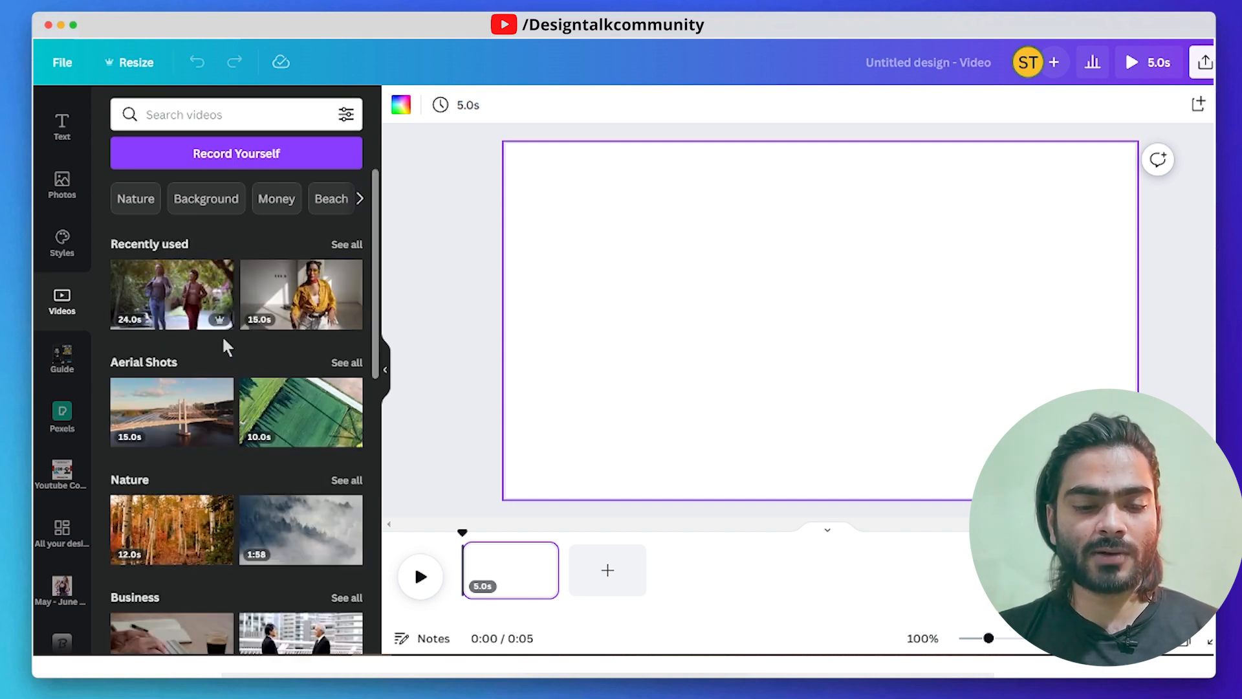
scroll(239, 388, "down", 3)
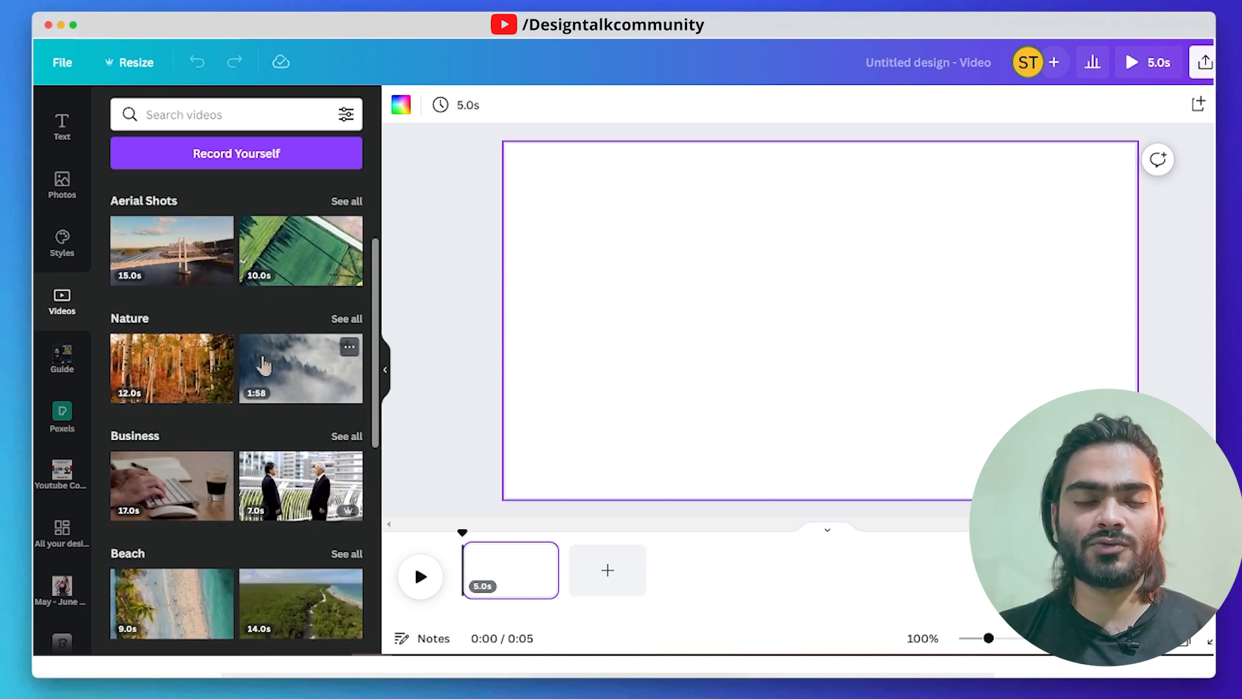
scroll(264, 366, "up", 5)
left_click(238, 117)
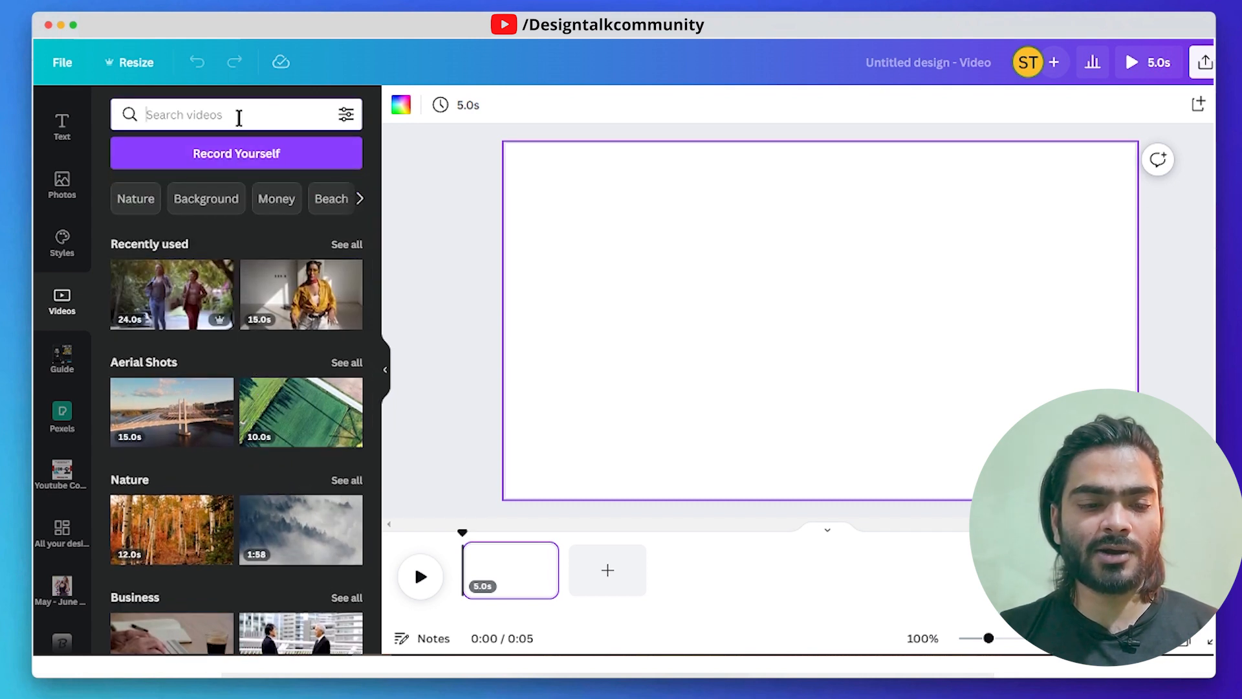
type("dance")
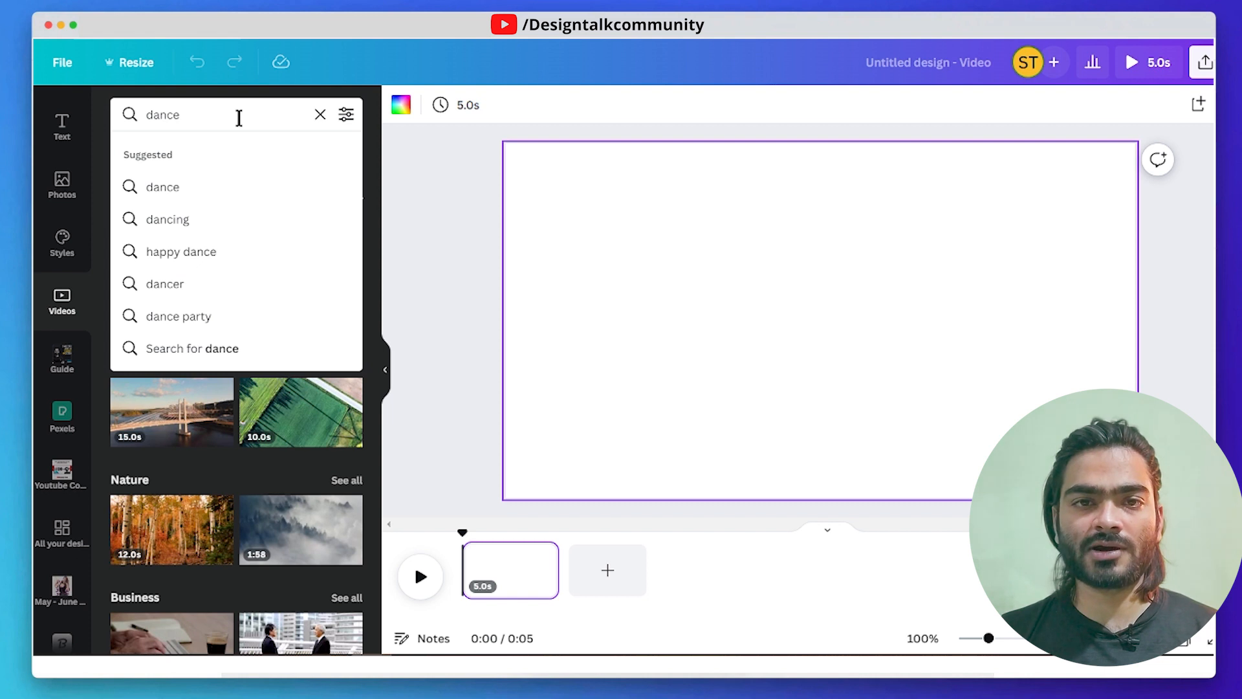
key("Return")
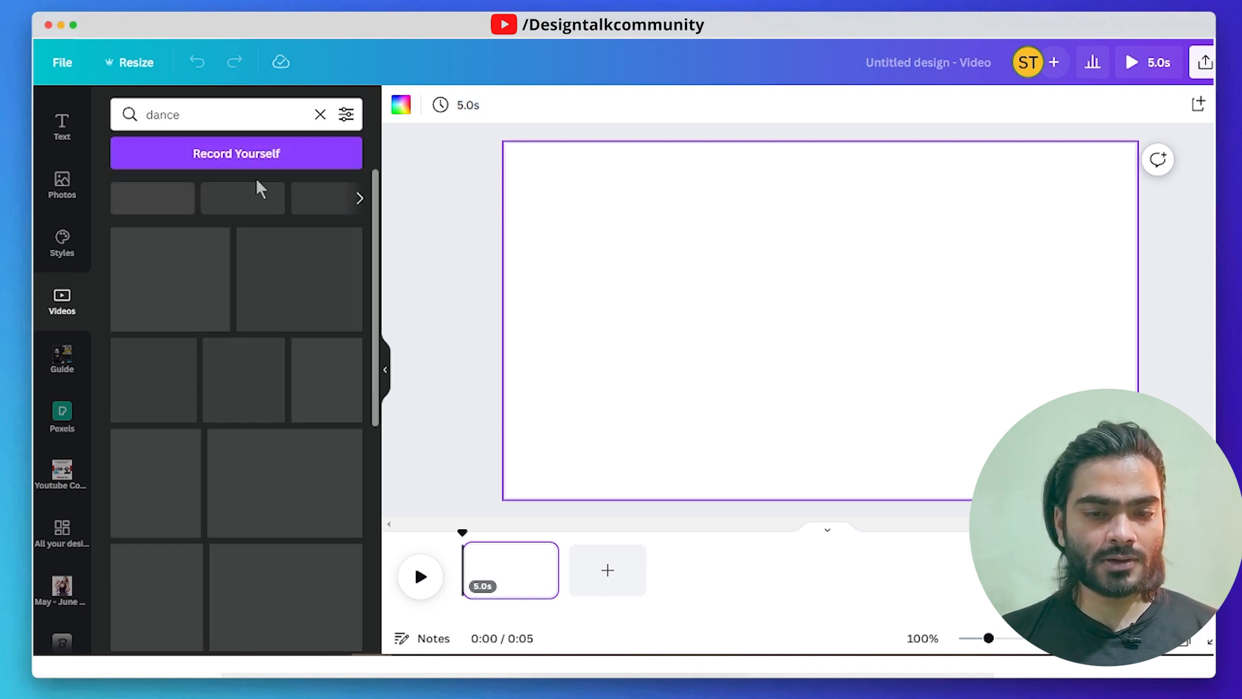
- Add the 13-second dance clip of the curly-haired woman in the yellow shirt to the blank page
scroll(215, 304, "down", 10)
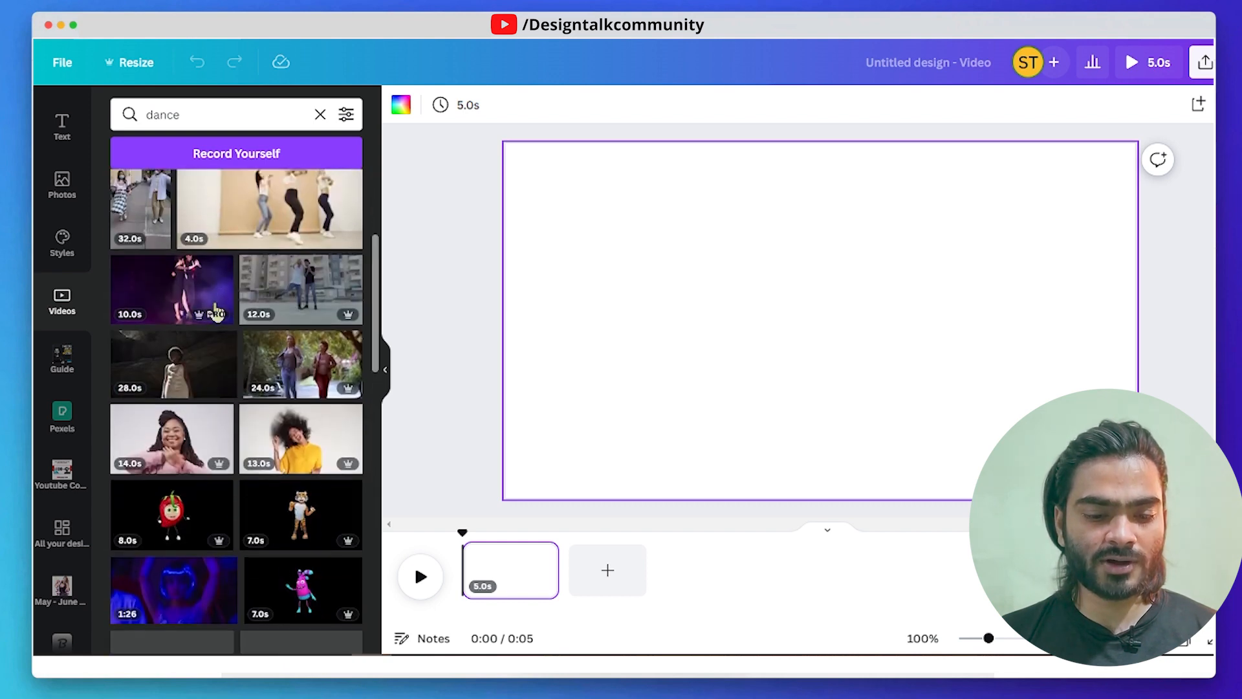
scroll(199, 344, "up", 10)
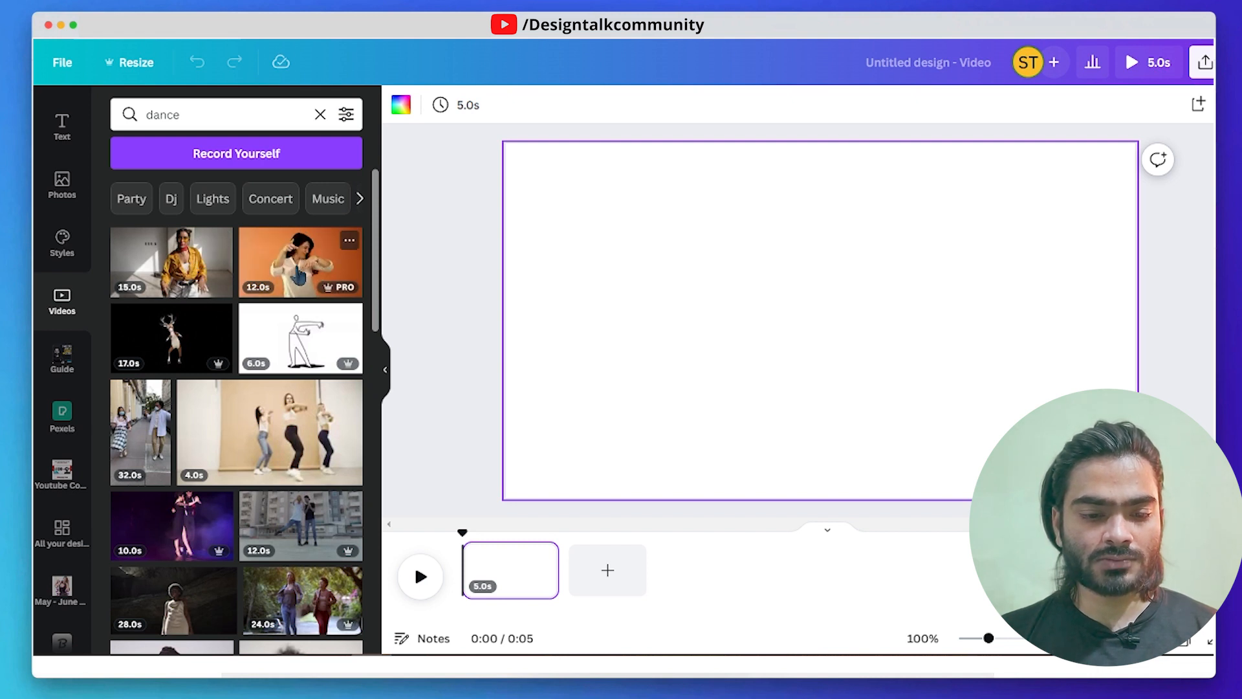
scroll(215, 355, "down", 4)
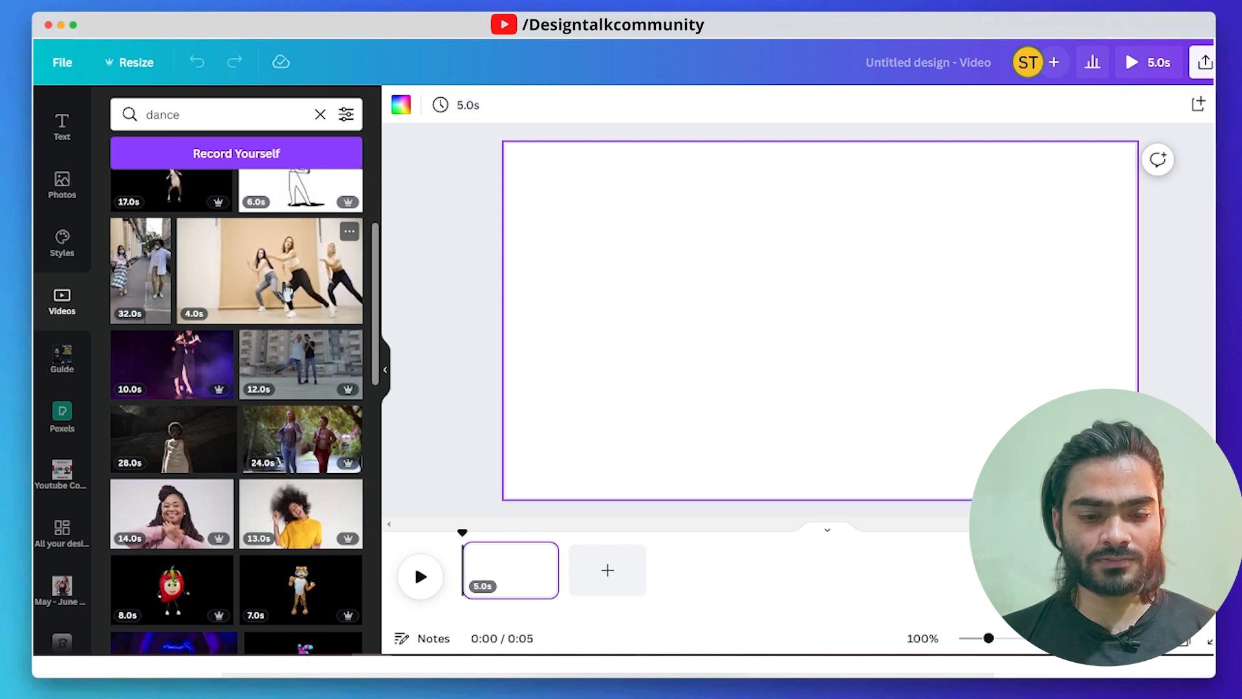
scroll(291, 362, "down", 5)
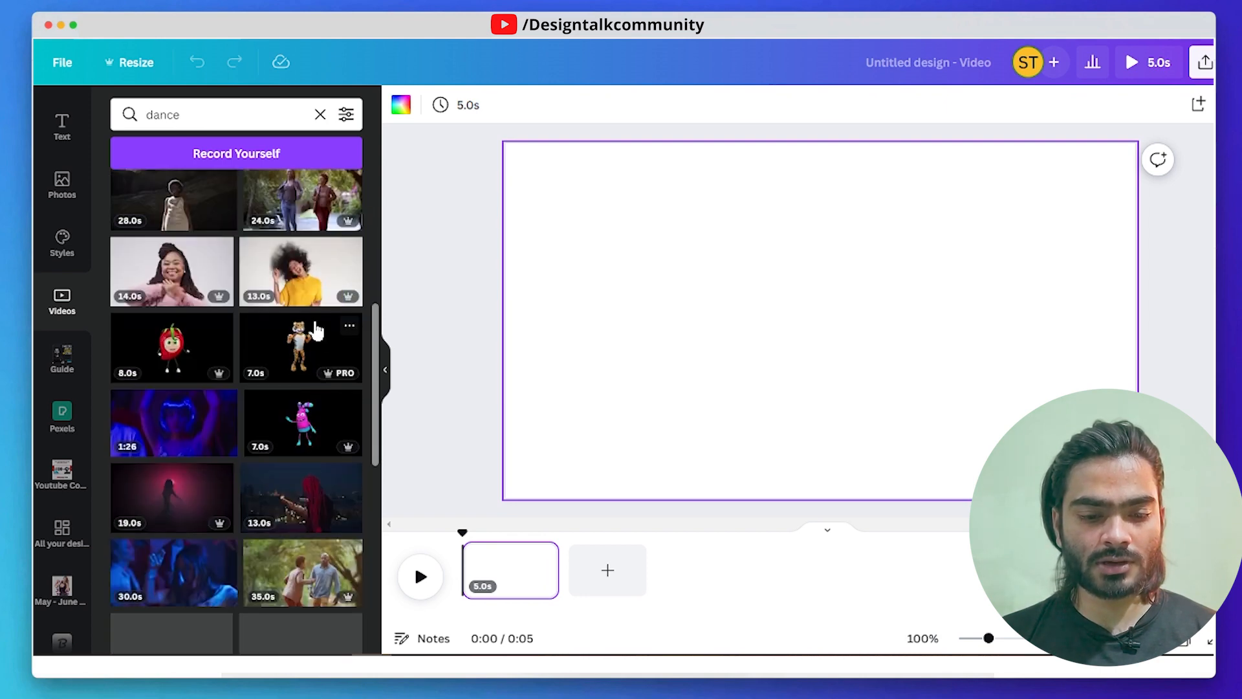
left_click_drag(306, 294, 569, 249)
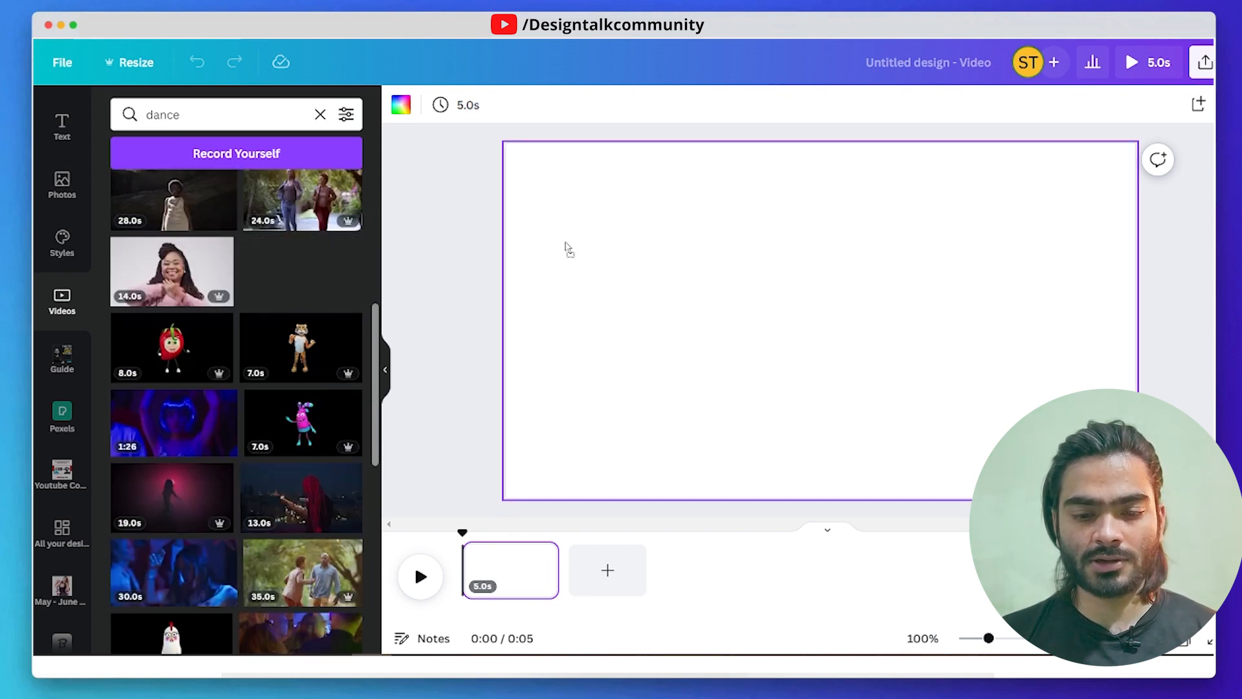
left_click_drag(667, 264, 577, 230)
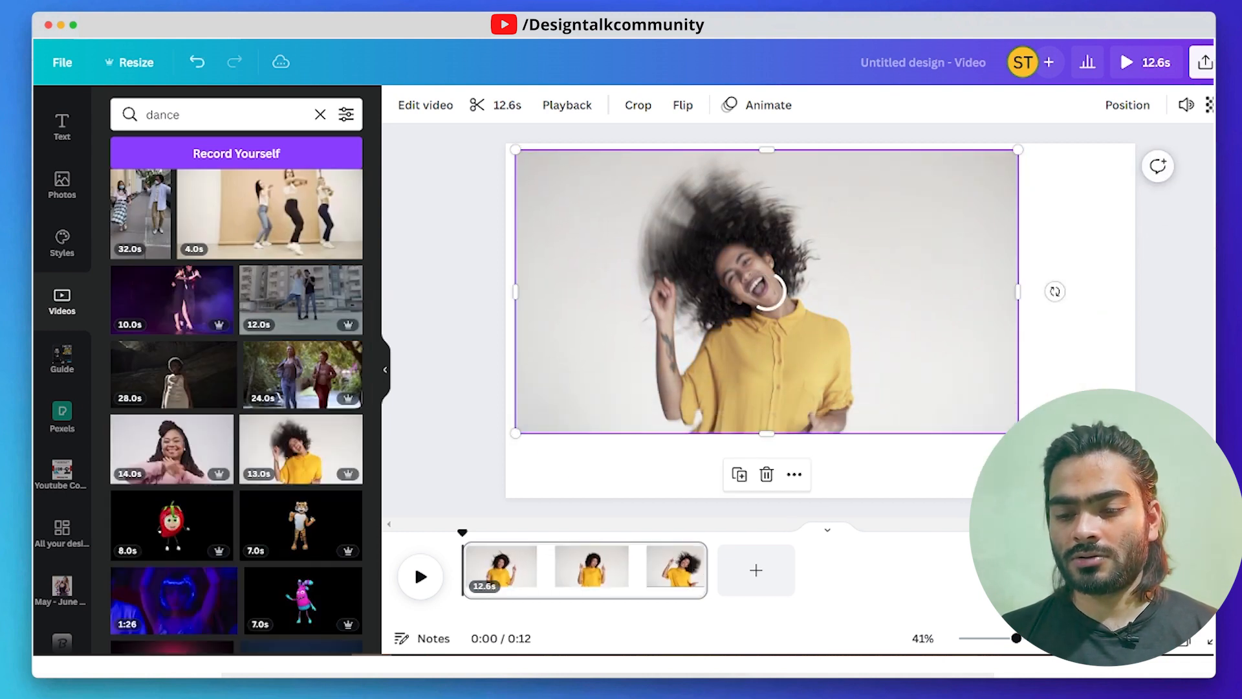
- Enlarge the dance clip to nearly fill the page and centre it
left_click_drag(1018, 433, 1099, 479)
left_click_drag(915, 369, 921, 375)
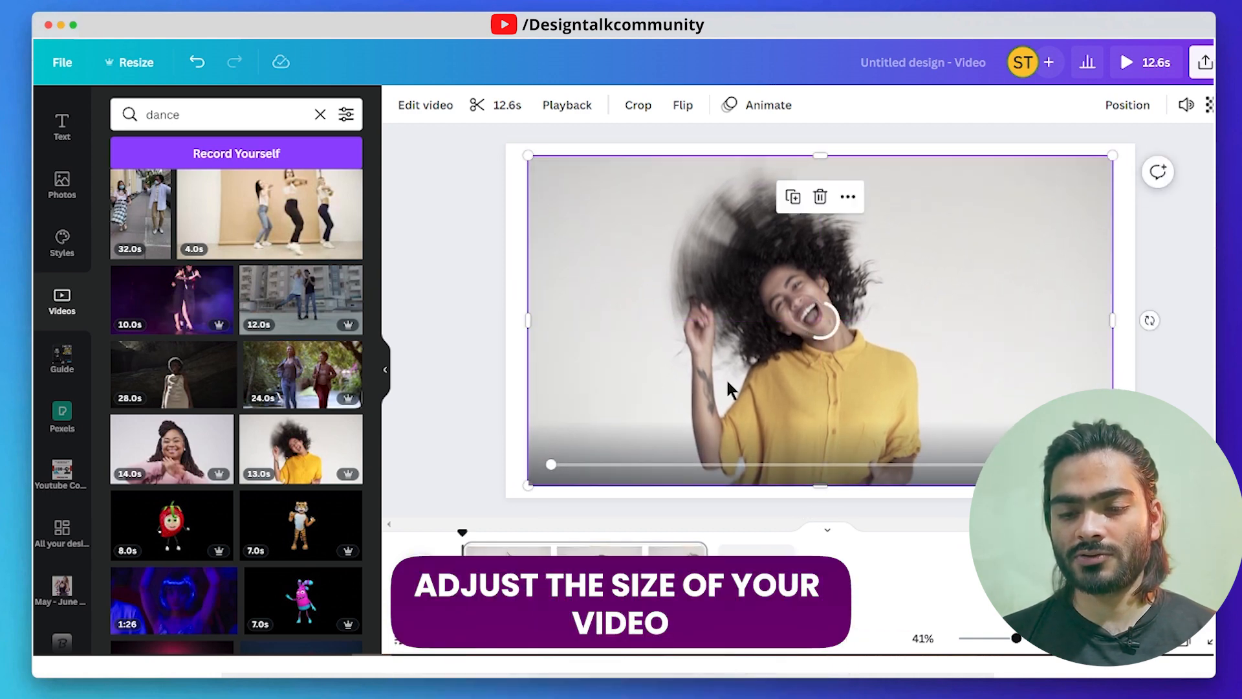
left_click(484, 308)
left_click(665, 301)
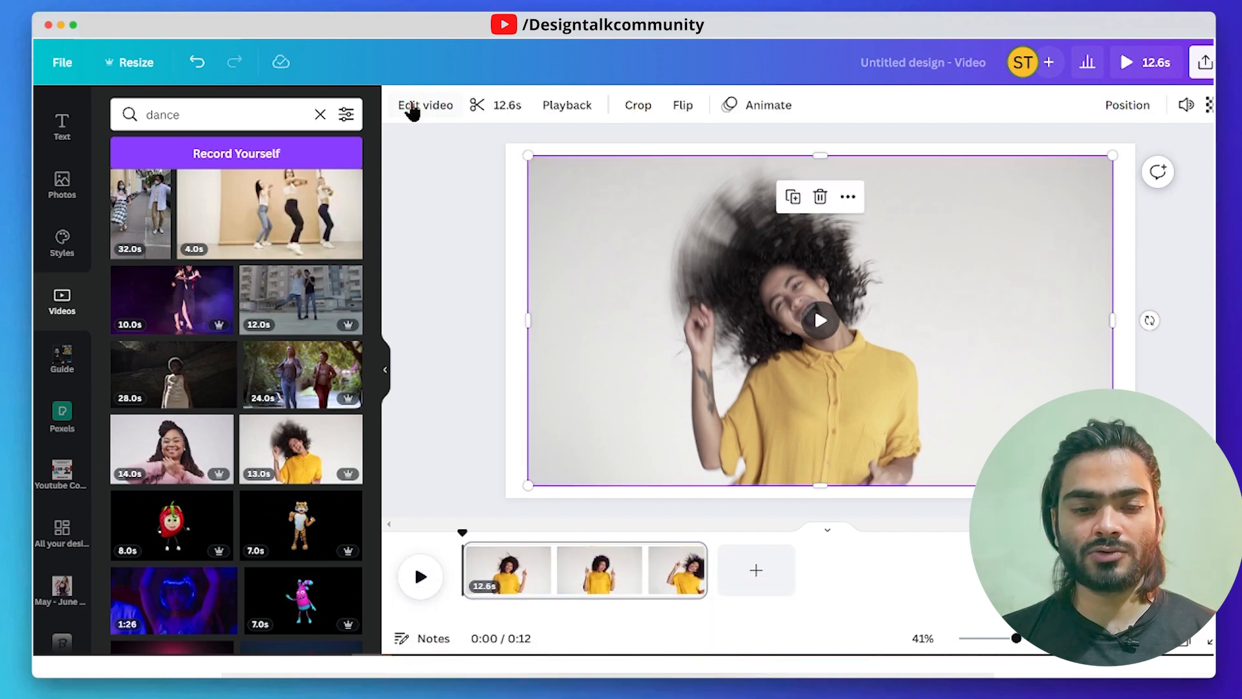
- Remove the background of the dance clip with the Background Remover effect
left_click(388, 373)
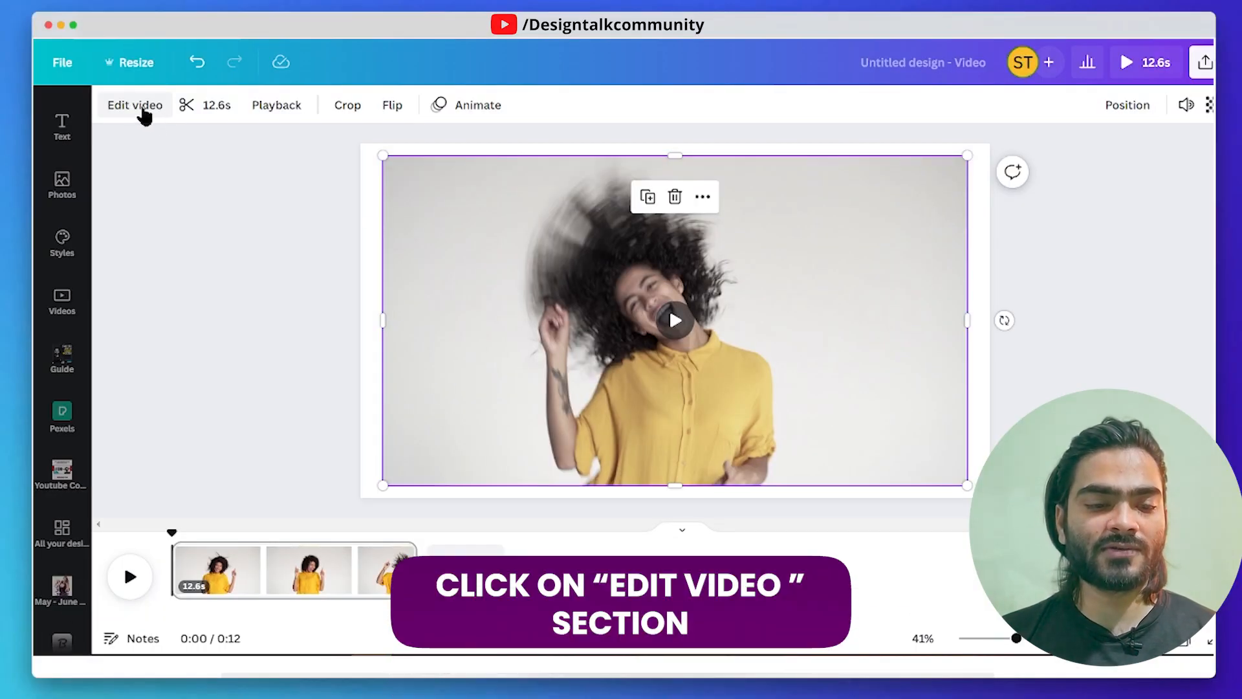
left_click(136, 106)
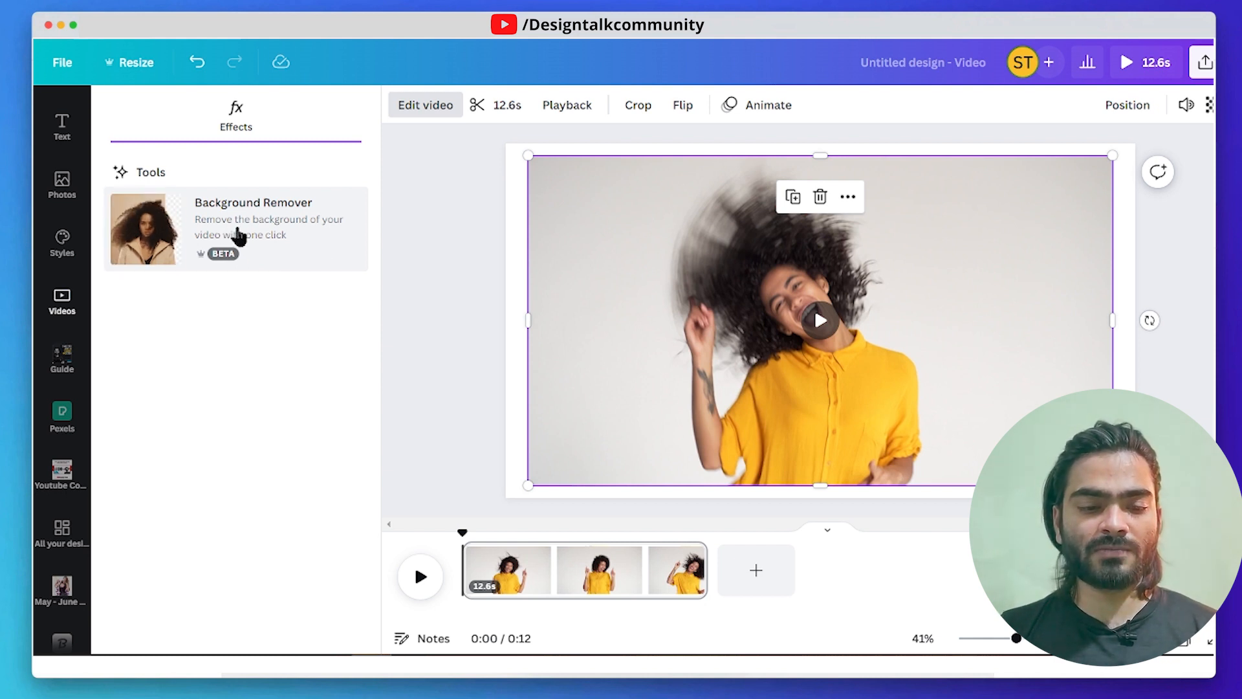
left_click(248, 237)
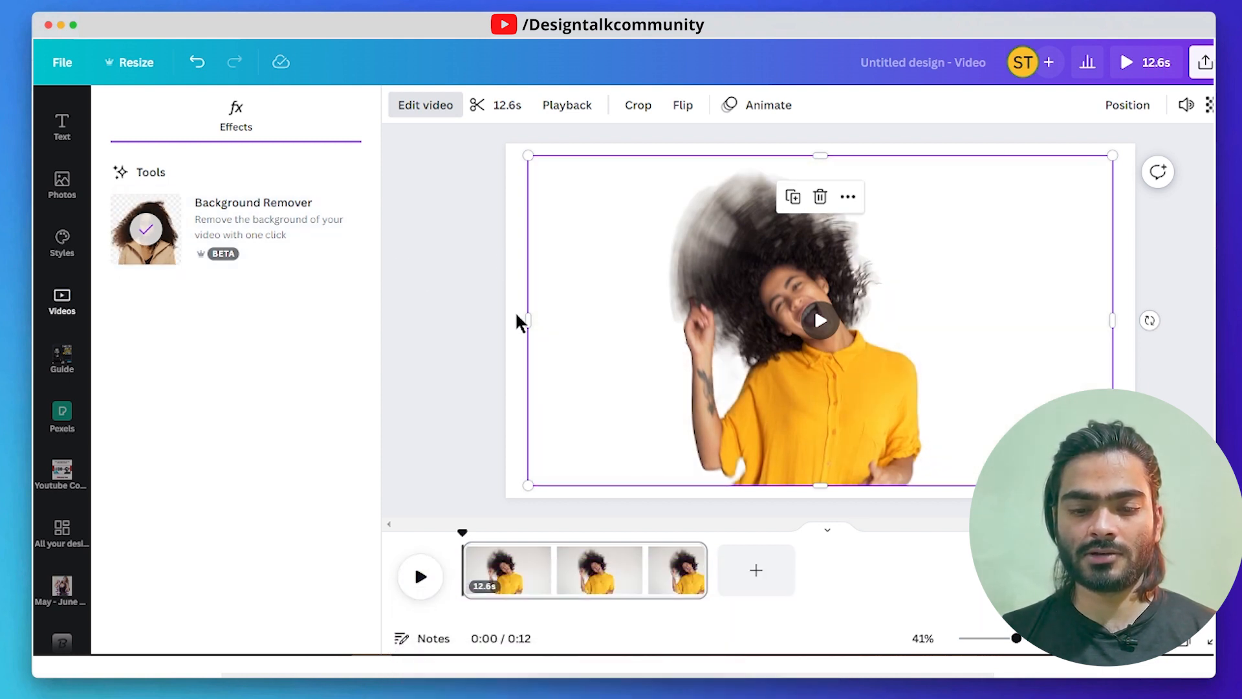
- Crop the empty areas on both sides of the woman and enlarge the clip to the full page height
left_click_drag(529, 318, 634, 317)
left_click_drag(1116, 325, 1008, 327)
left_click_drag(887, 378, 896, 379)
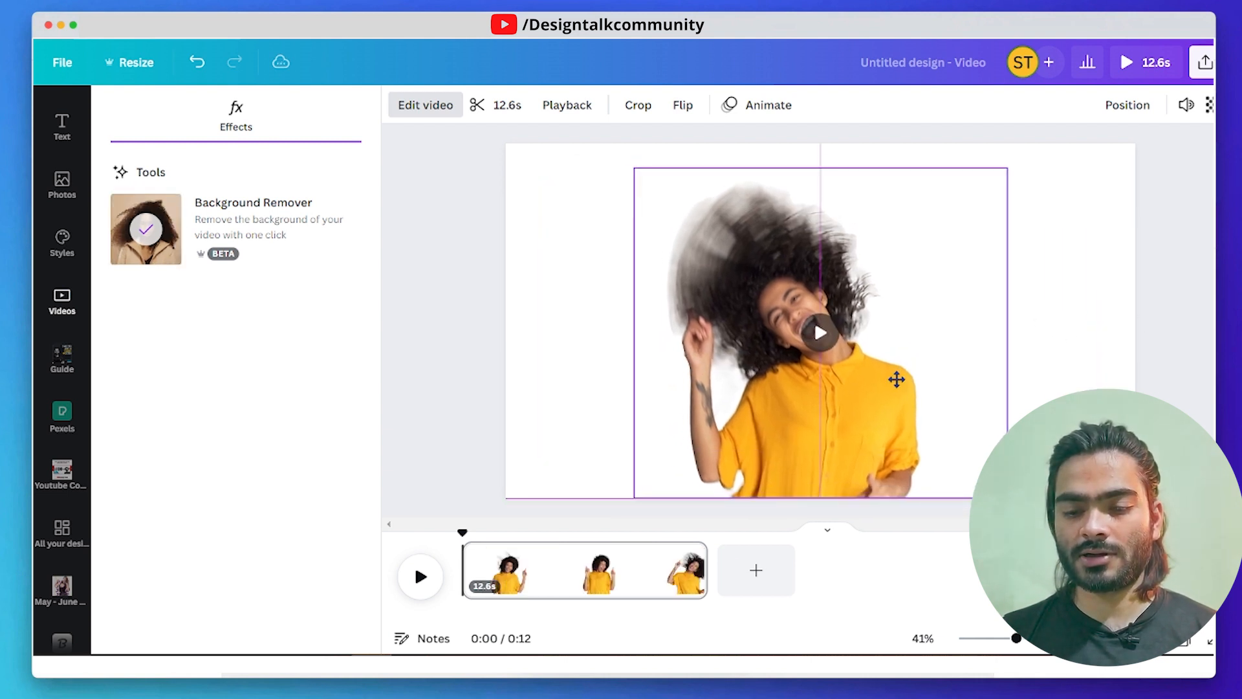
left_click_drag(1007, 168, 1035, 143)
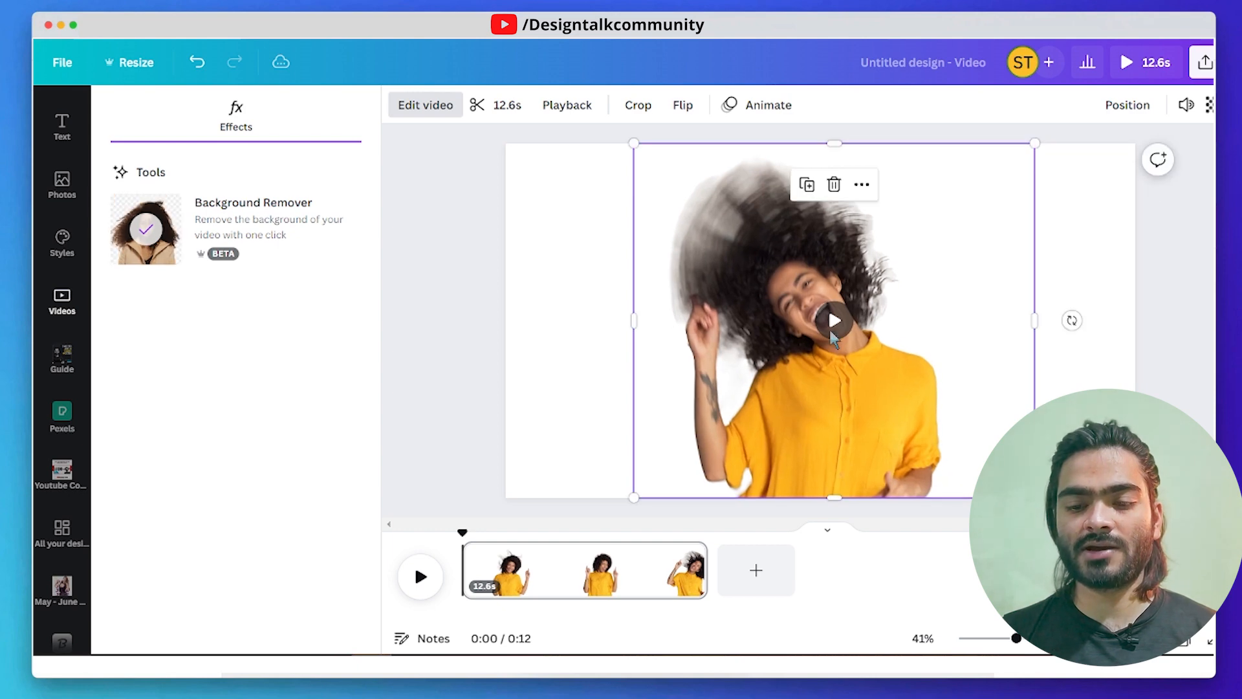
- Play the cut-out clip to check the background removal, and deselect it
left_click(833, 328)
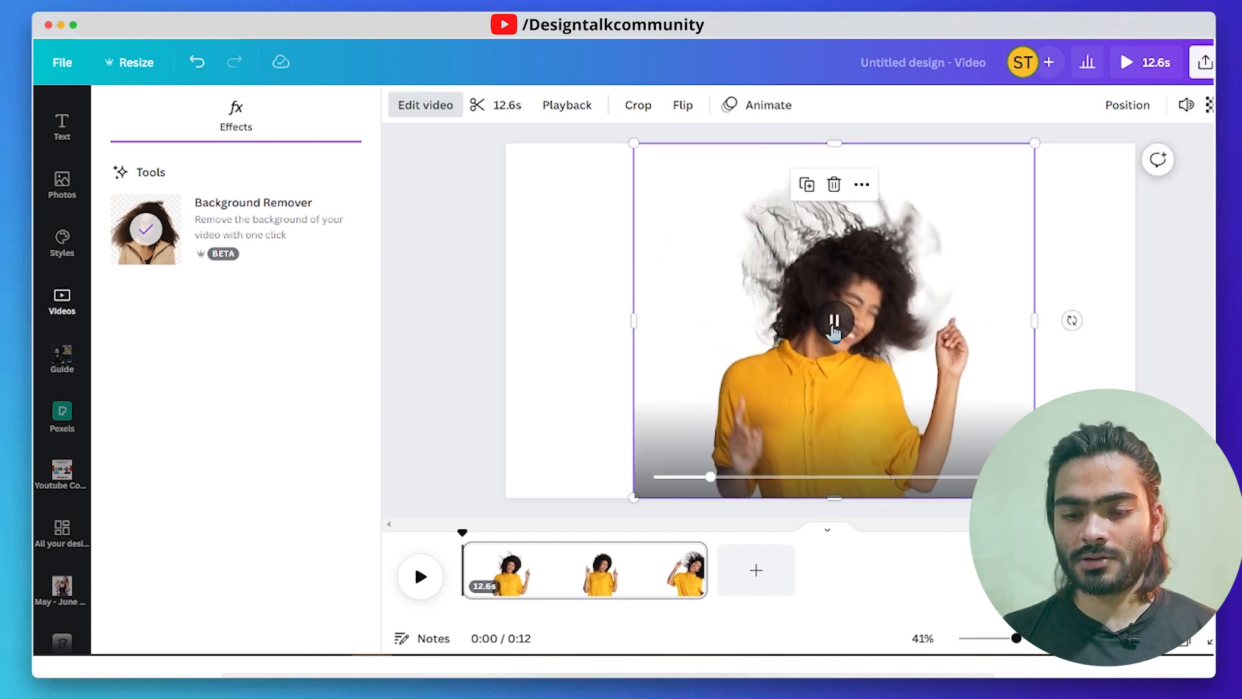
left_click(1085, 384)
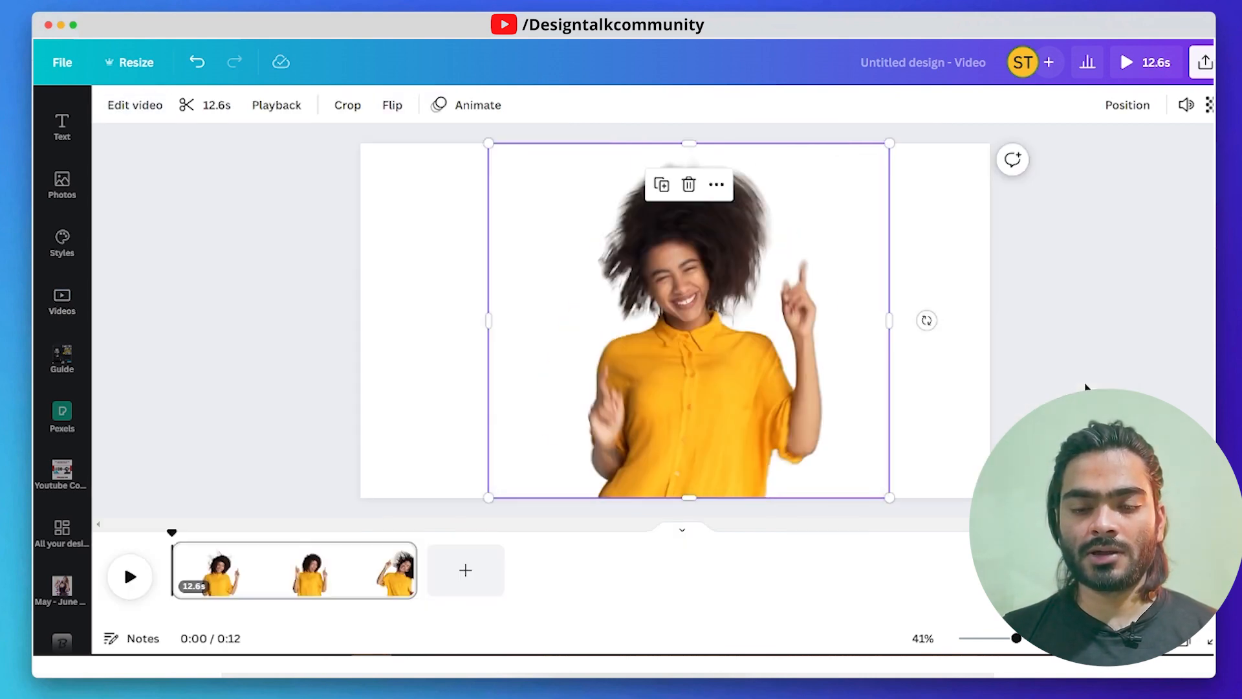
left_click(383, 360)
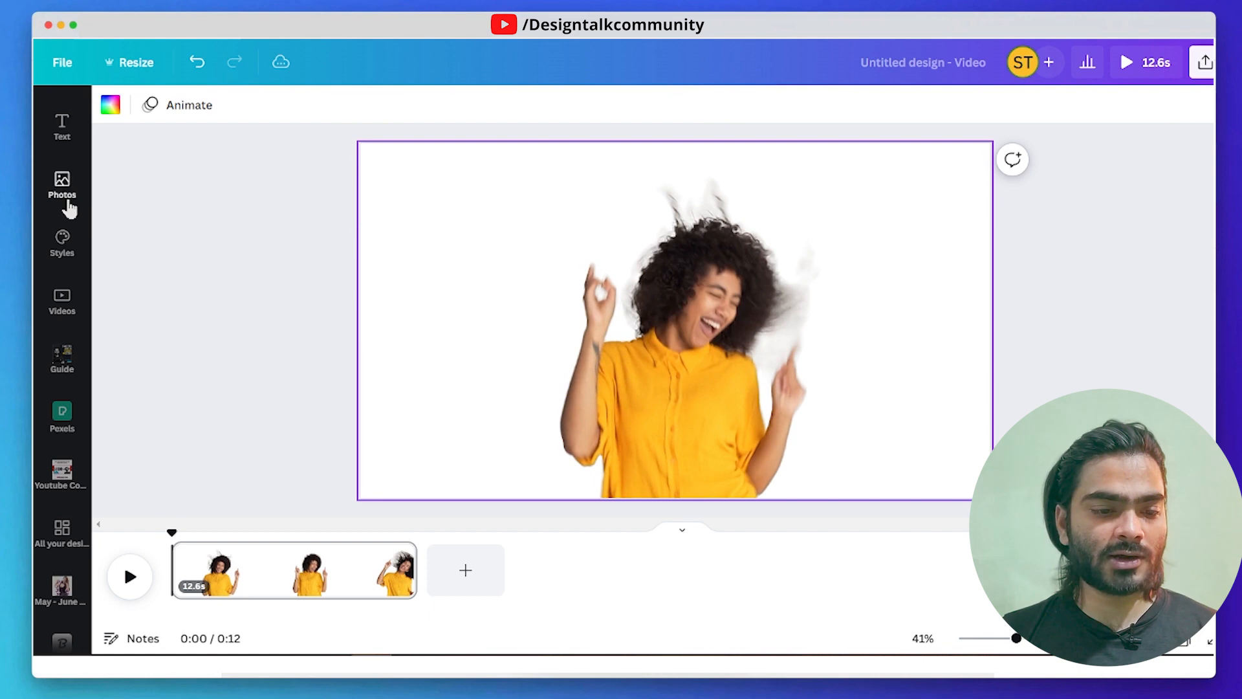
scroll(70, 208, "up", 3)
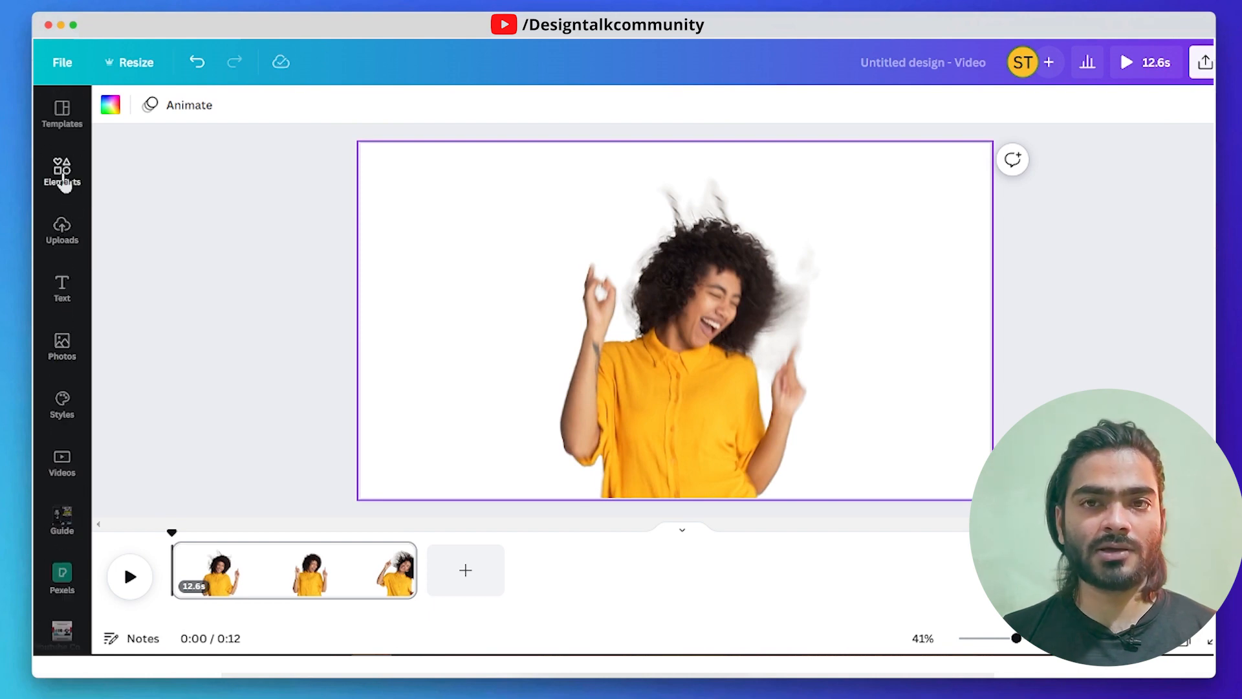
- Search the elements for "background" and add the wide dark blue textured image to the page
left_click(62, 177)
left_click(202, 112)
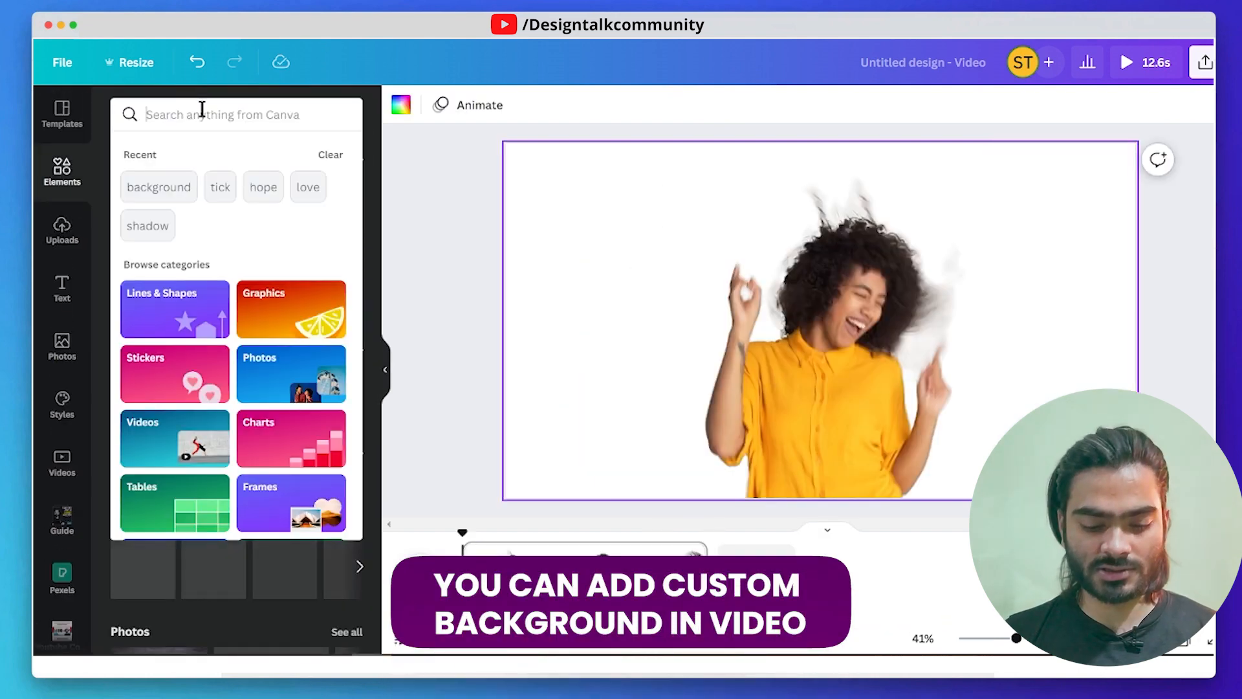
type("background")
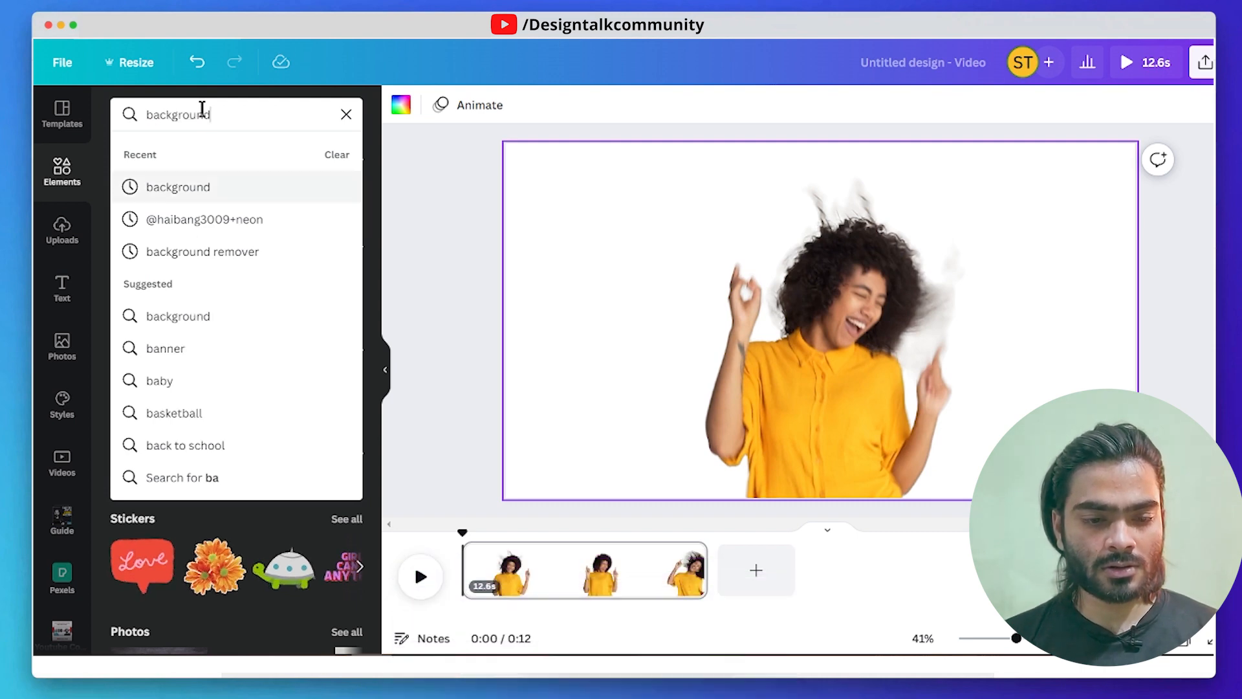
key("Return")
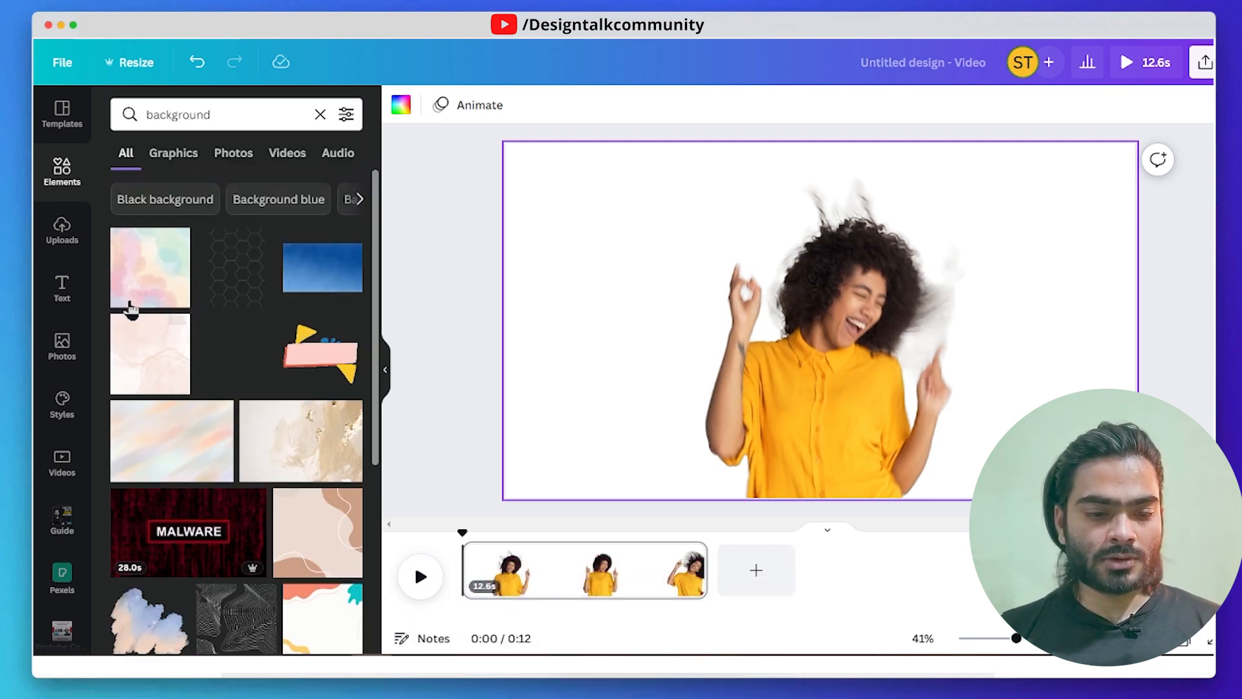
scroll(185, 396, "down", 5)
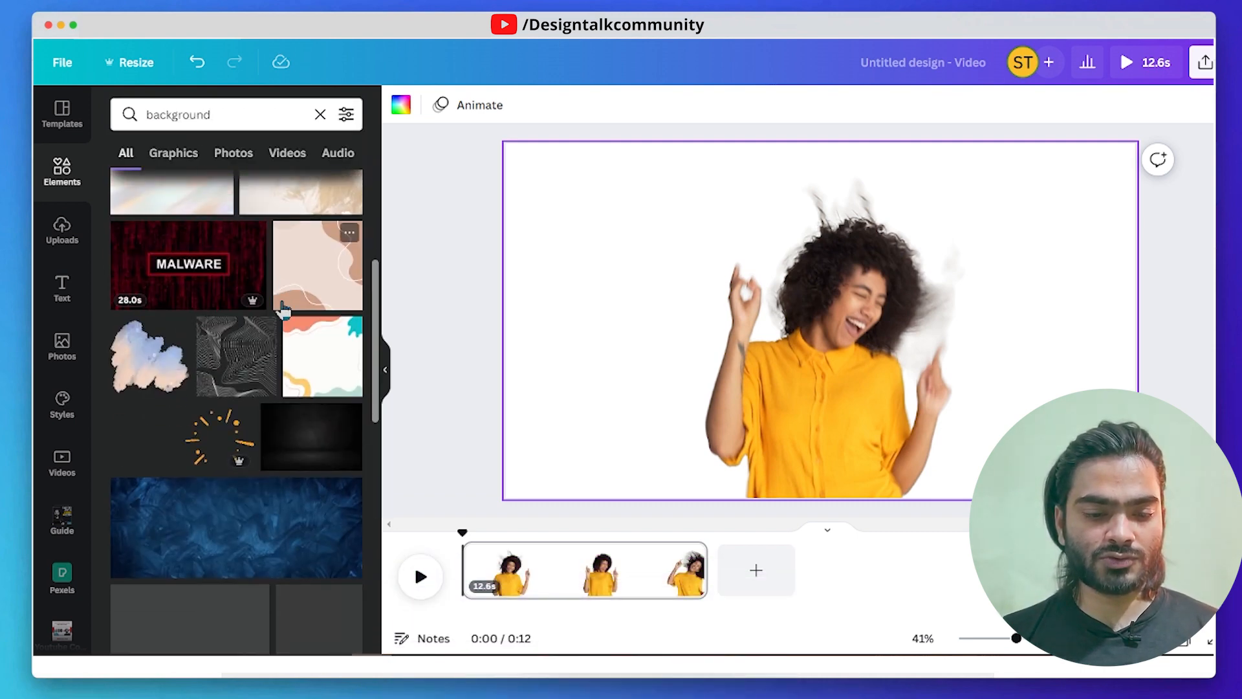
scroll(203, 349, "down", 5)
scroll(208, 388, "up", 2)
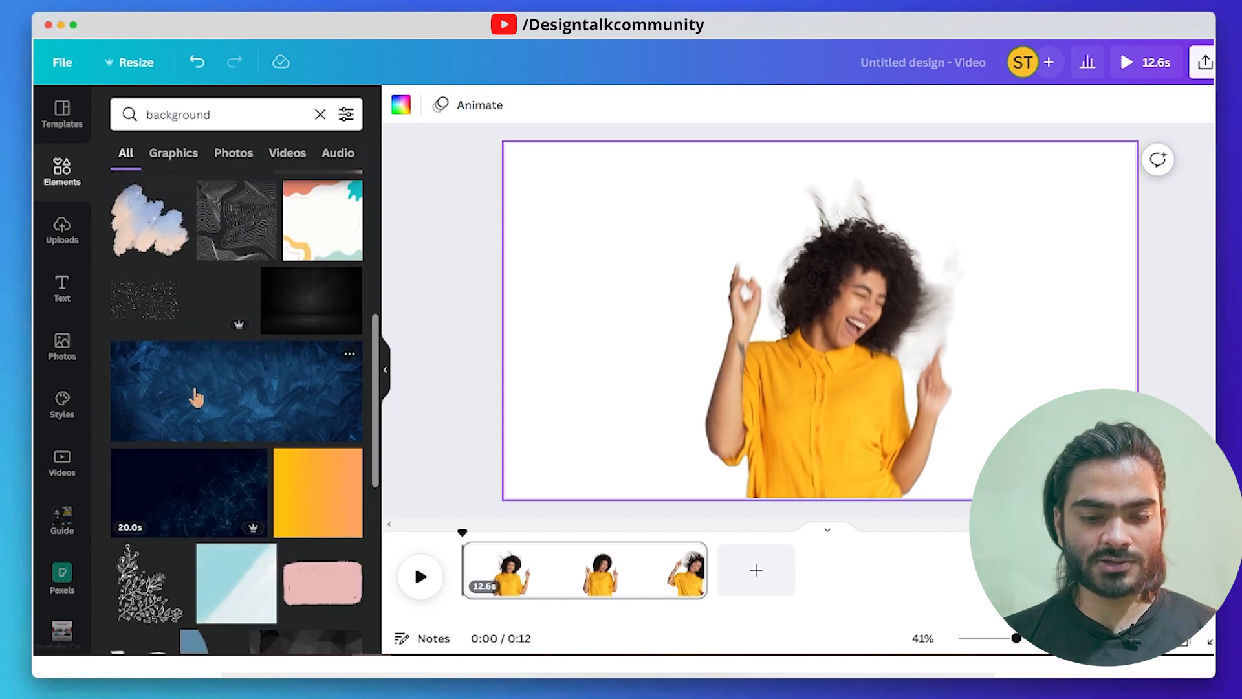
left_click(196, 397)
- Set the dark blue textured image as the page background and preview the design in the full-screen player
right_click(796, 324)
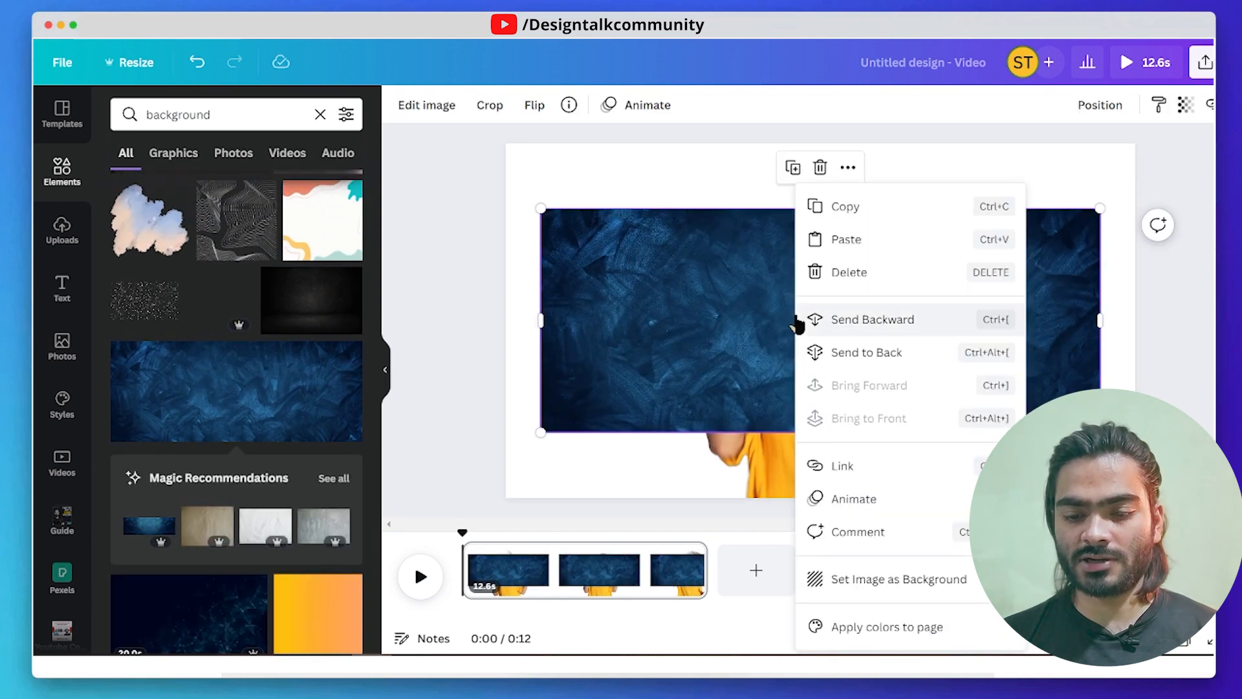
left_click(885, 578)
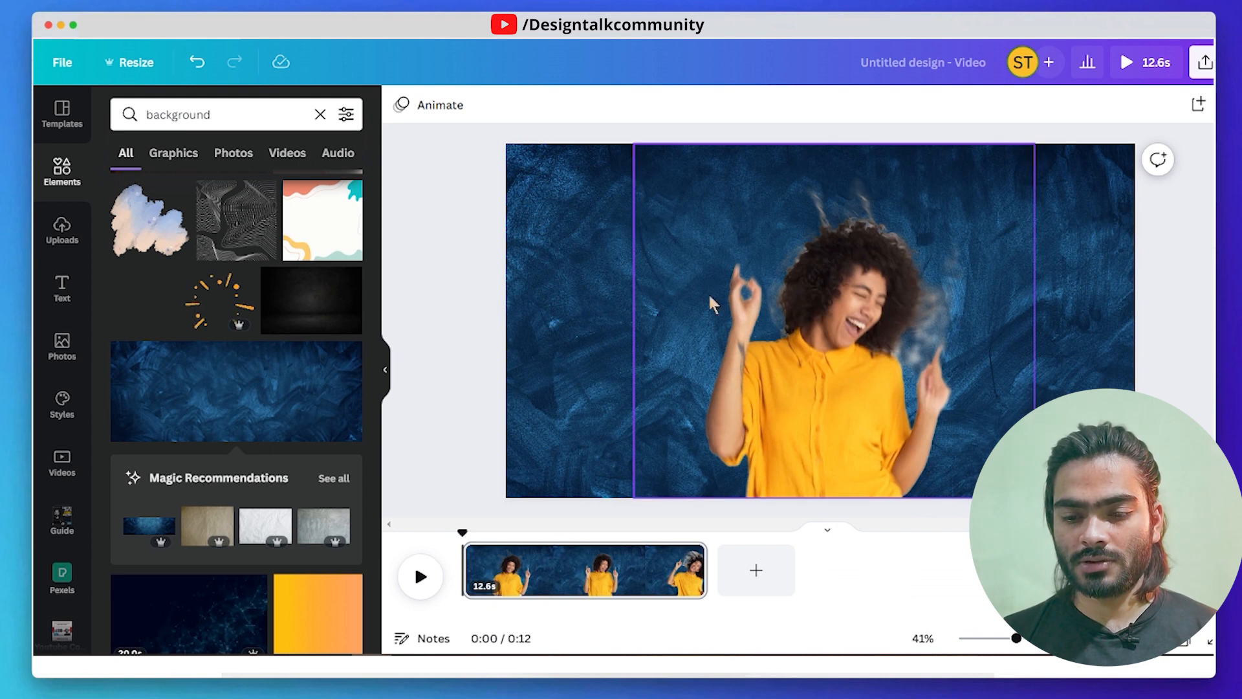
left_click(581, 295)
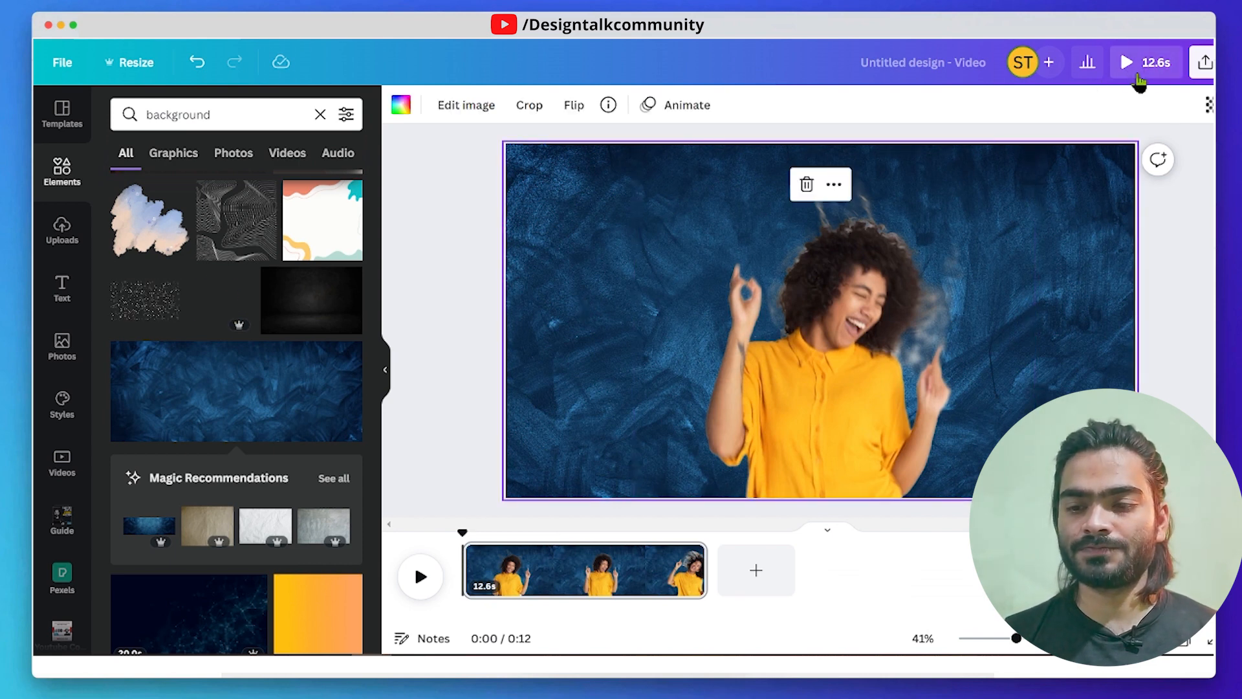
left_click(1135, 71)
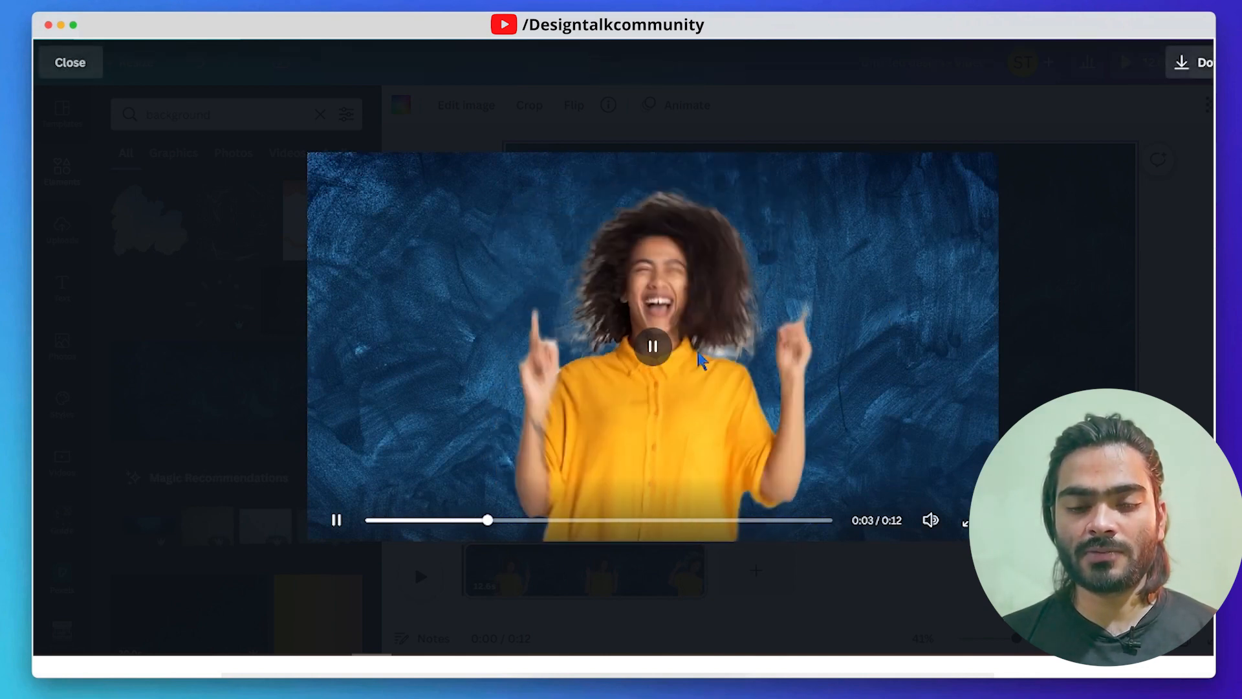
left_click(1107, 319)
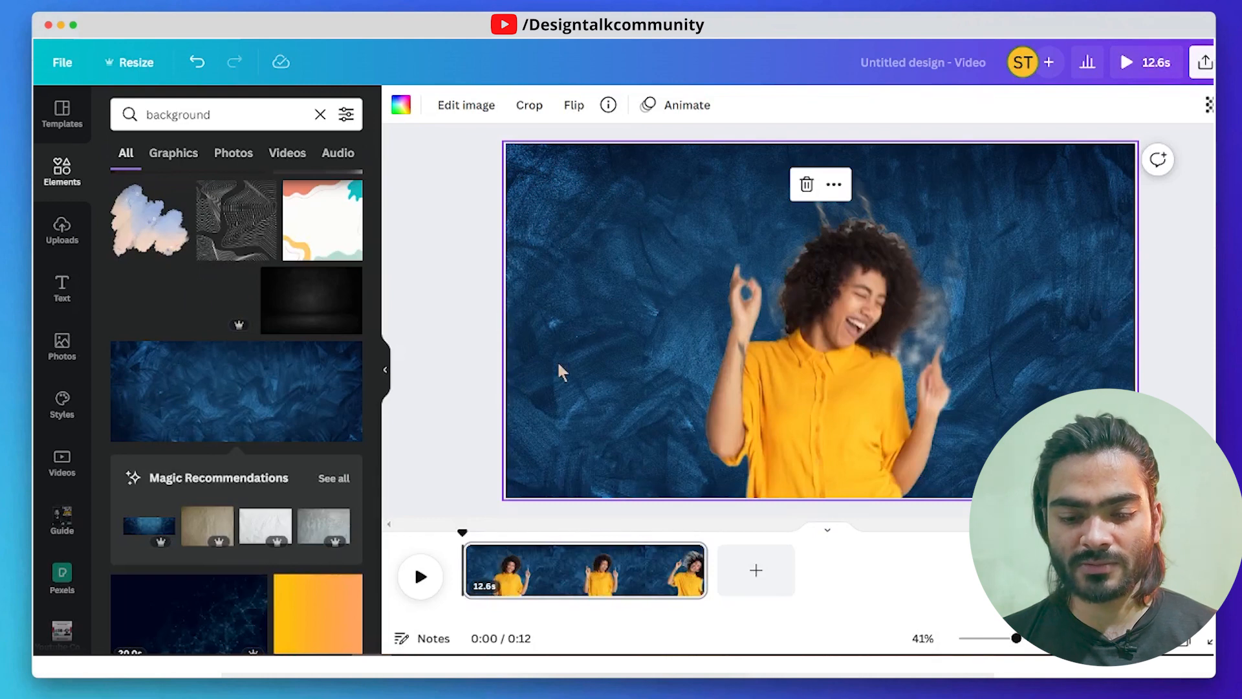
- Add a second page and place the 35-second video of the couple dancing among trees on it
left_click(737, 578)
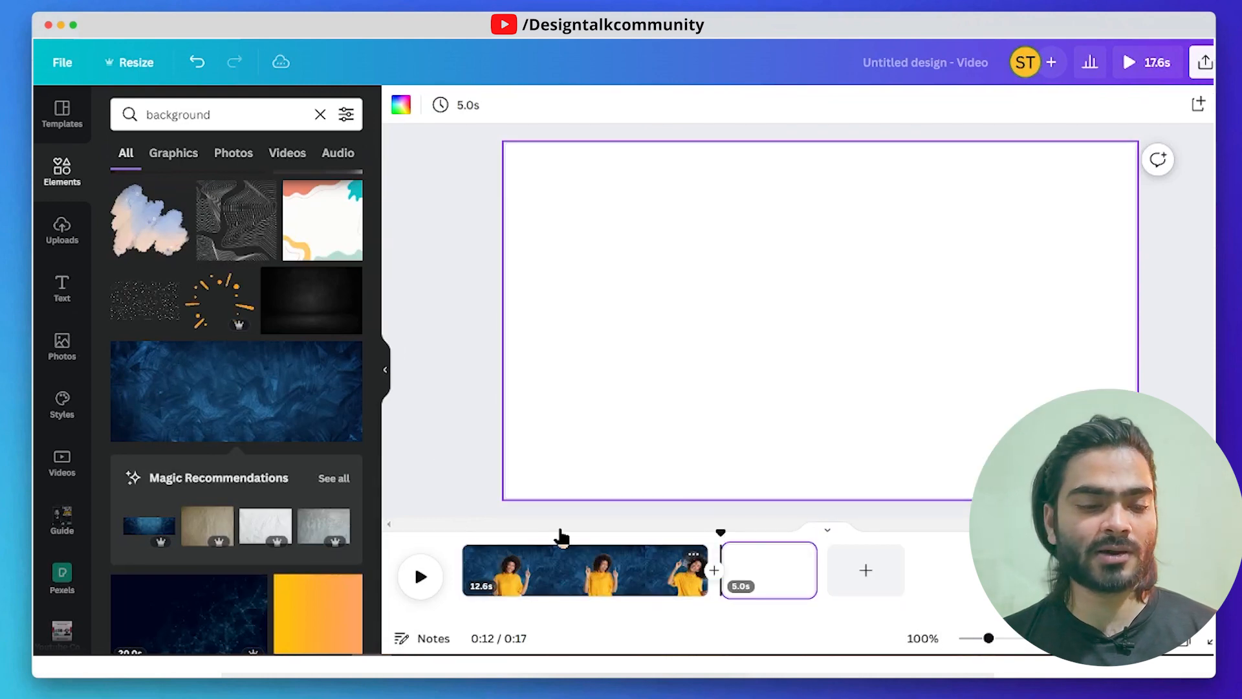
left_click(62, 346)
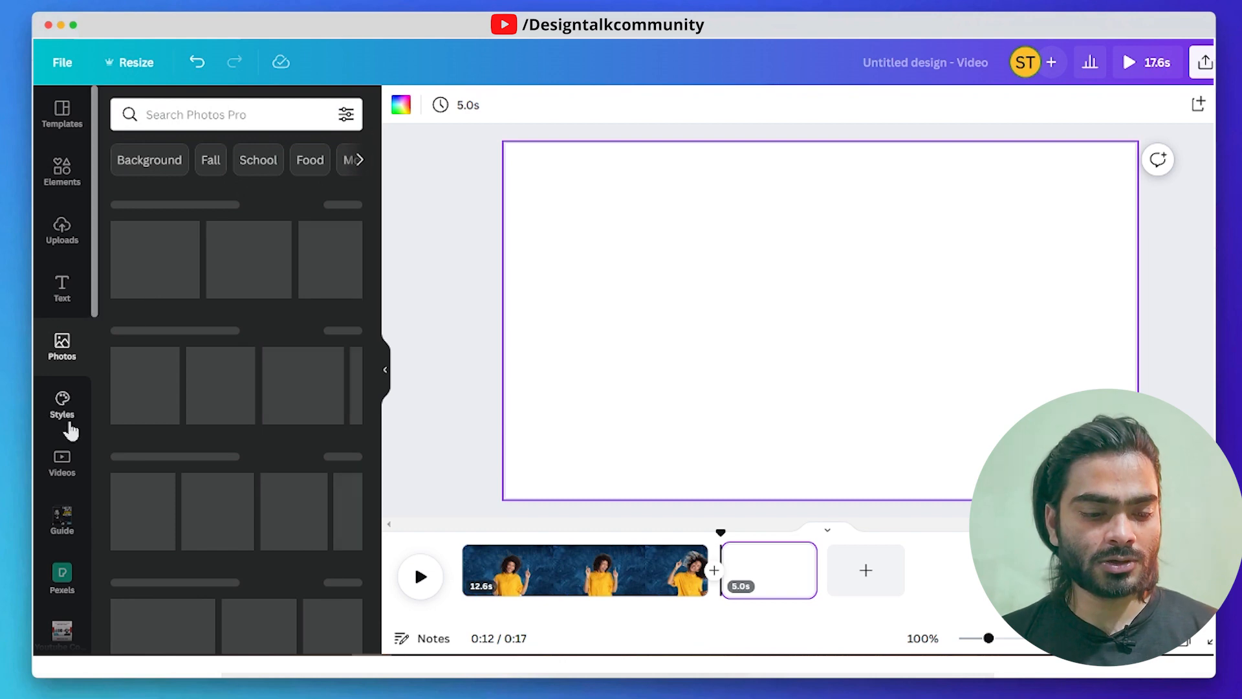
left_click(54, 478)
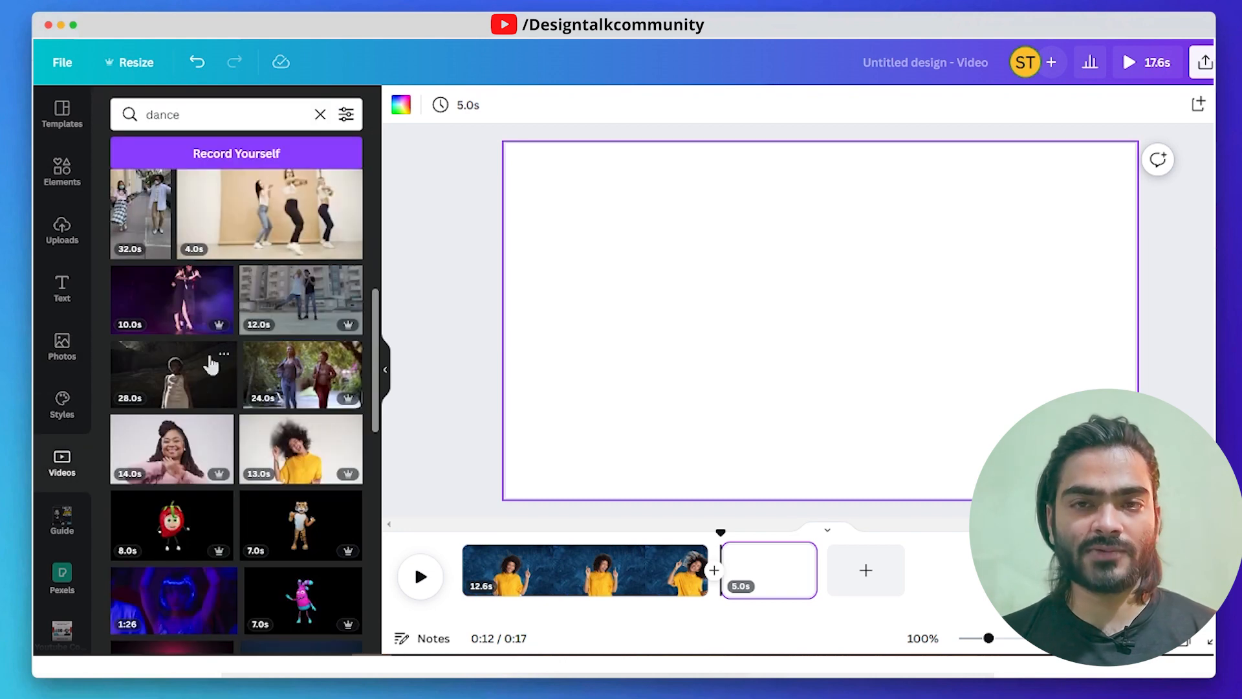
scroll(212, 366, "down", 3)
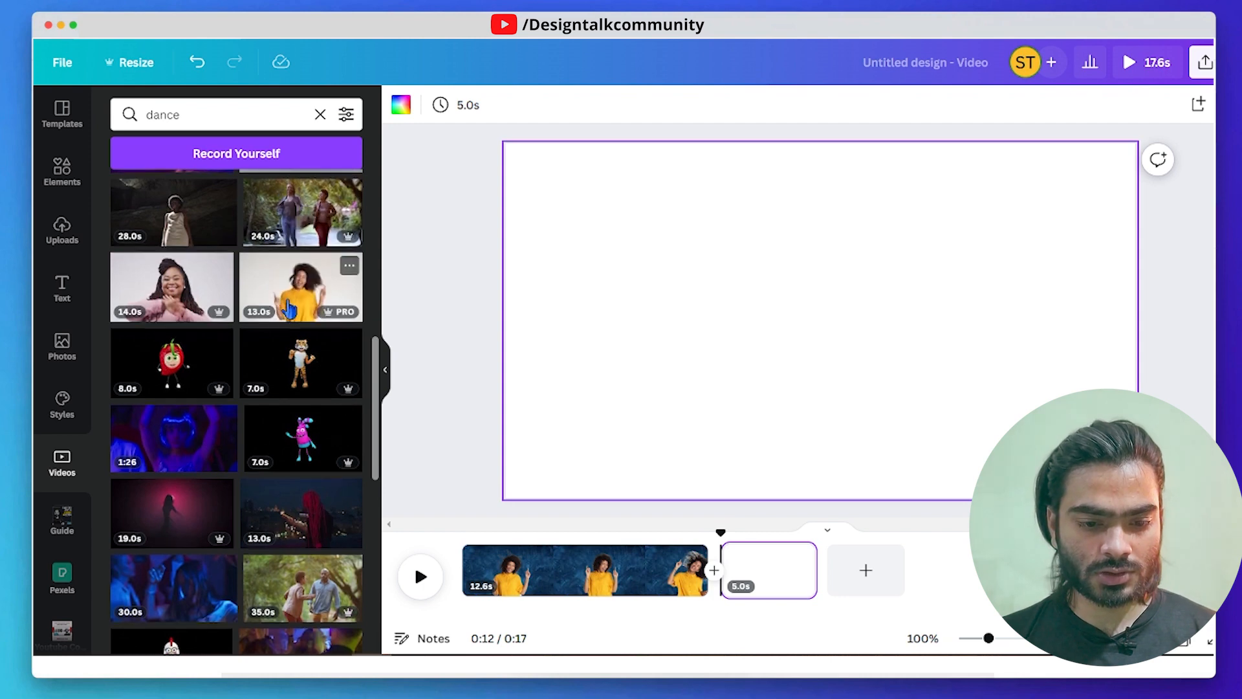
scroll(288, 311, "down", 2)
scroll(291, 323, "down", 3)
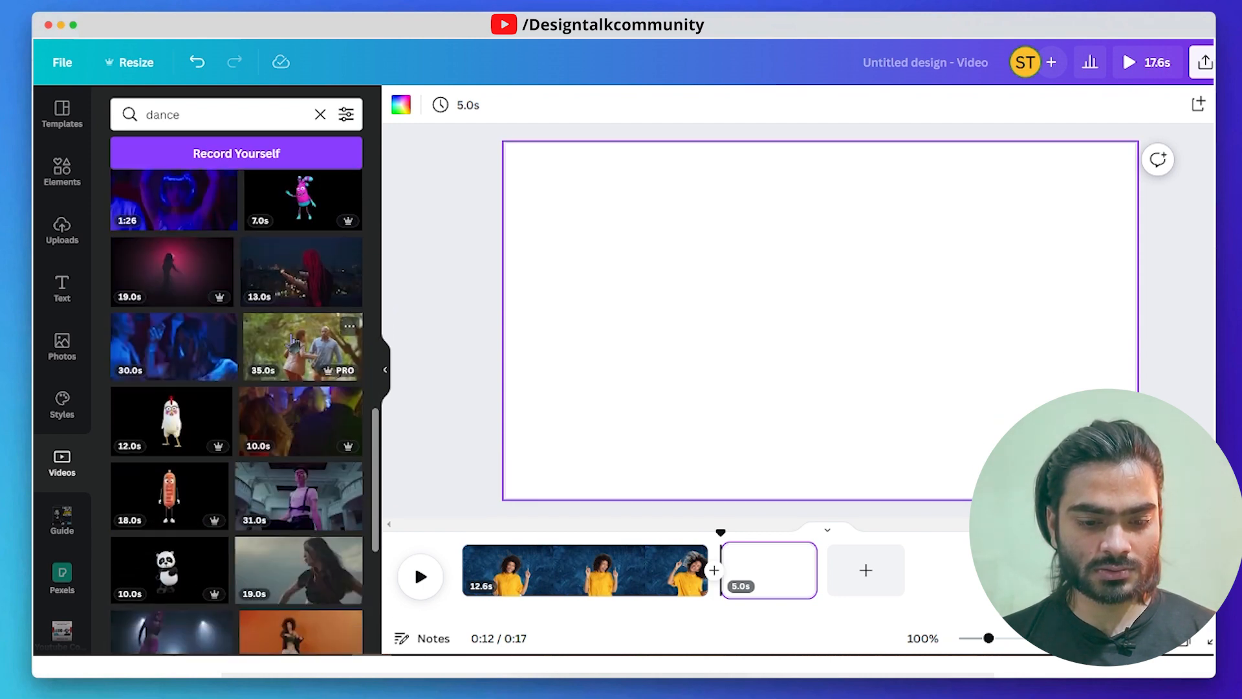
left_click(298, 347)
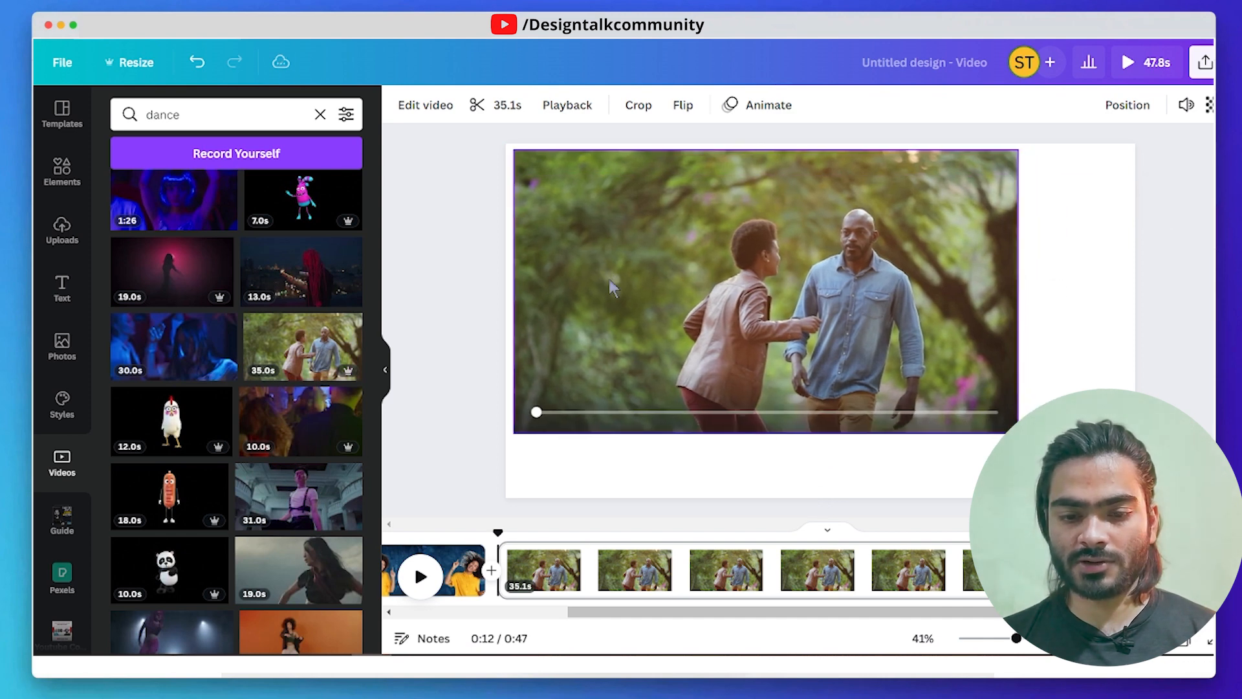
- Enlarge the couple's clip to nearly fill the page, centred, and remove its background with Background Remover
left_click_drag(1018, 433, 1106, 483)
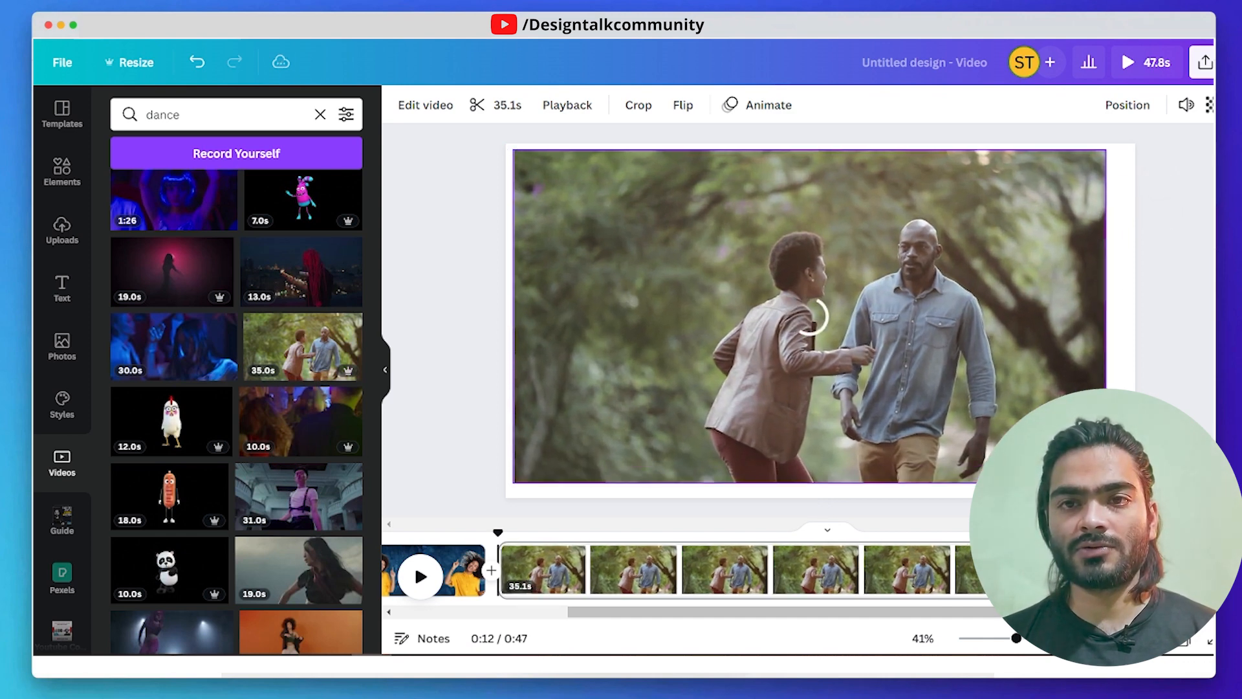
mouse_move(811, 327)
left_mouse_down()
mouse_move(861, 331)
mouse_move(822, 330)
left_mouse_up()
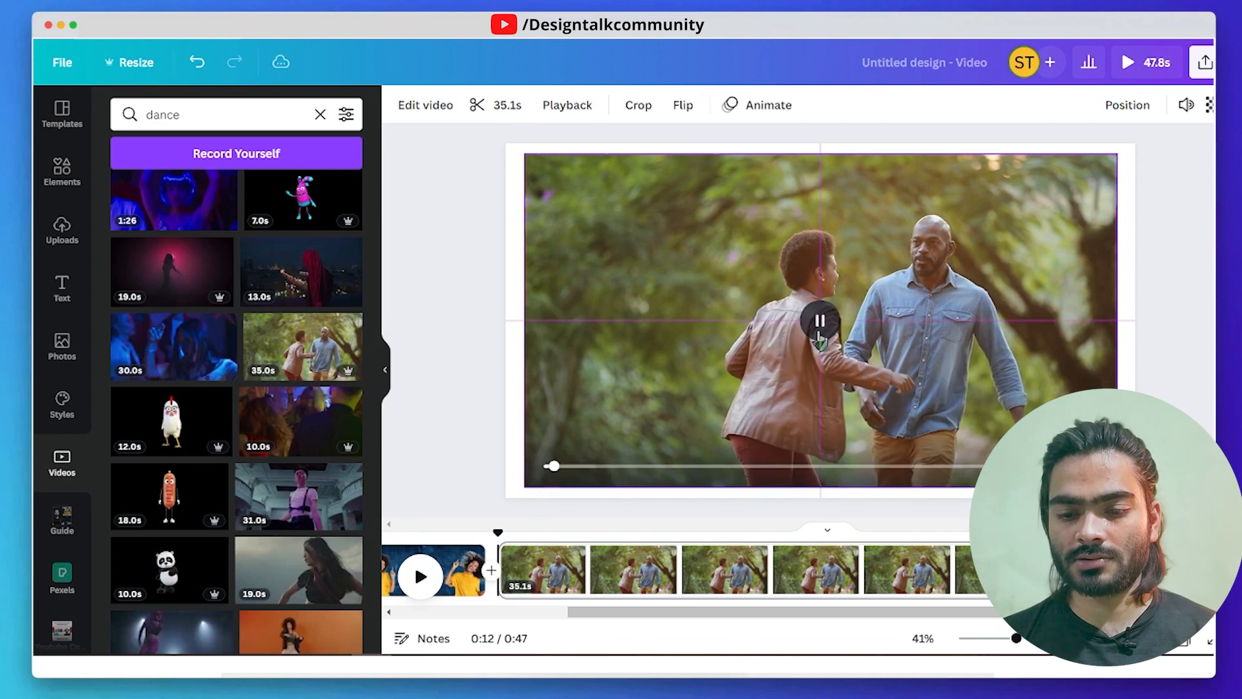
left_click(427, 111)
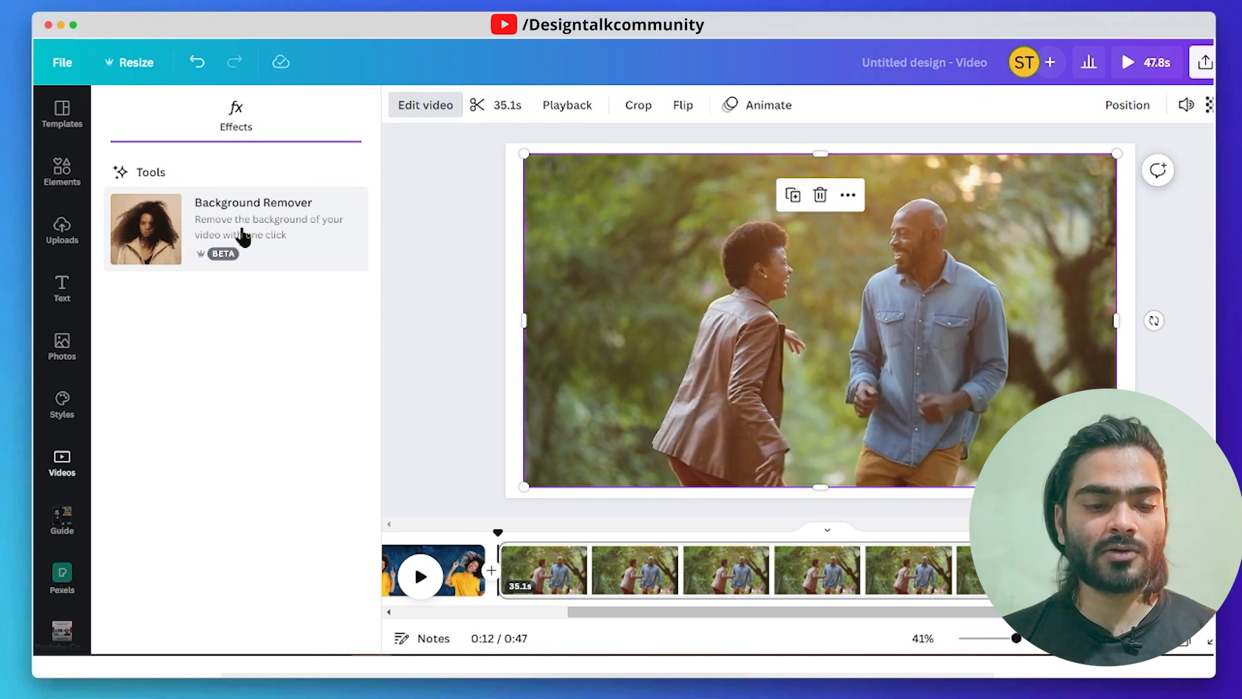
left_click(273, 248)
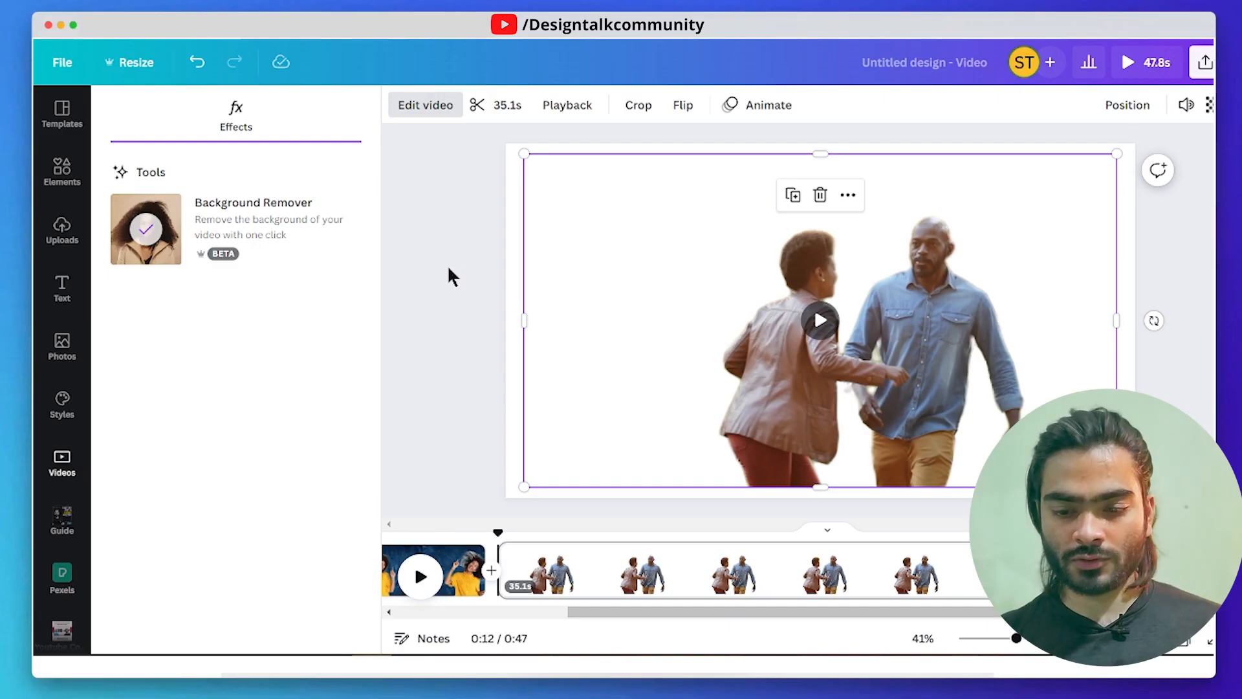
- Crop the empty areas on both sides of the couple and reposition the clip near the middle of the page
left_click_drag(528, 318, 637, 320)
left_click_drag(761, 340, 676, 350)
left_click_drag(1029, 331, 1012, 330)
left_click_drag(846, 350, 895, 337)
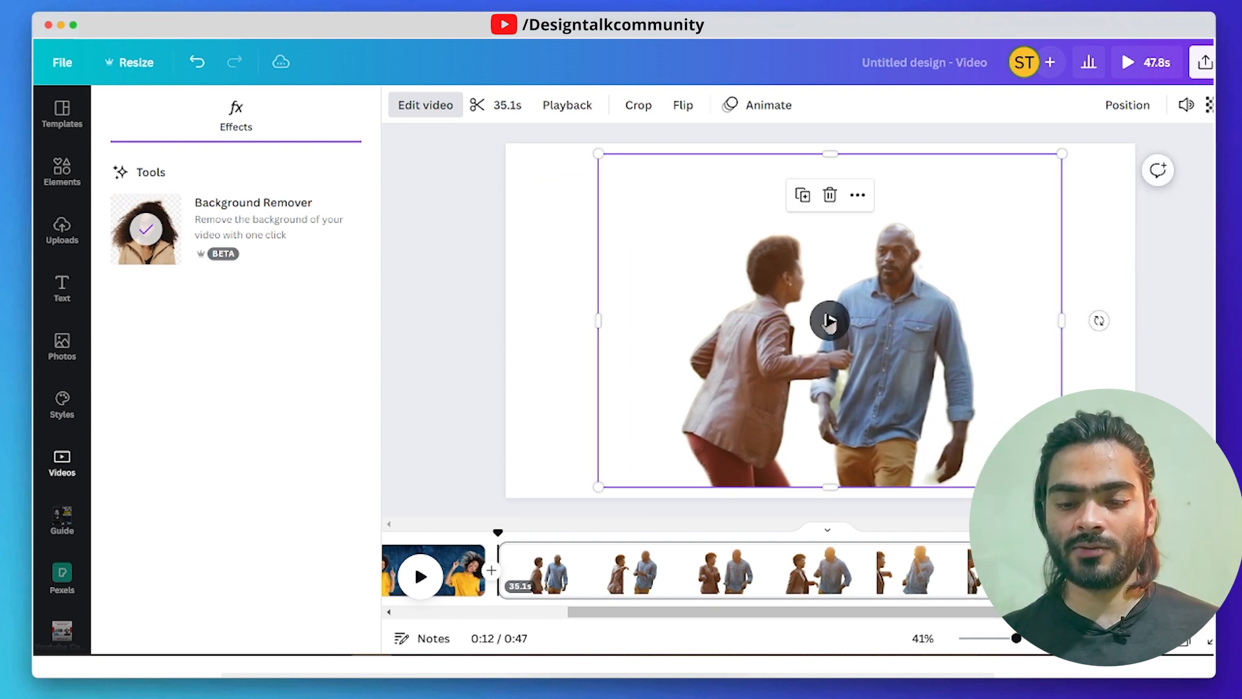
- Crop the empty strip above the couple, enlarge and centre the clip, and play it to check the cut-out
left_click(830, 321)
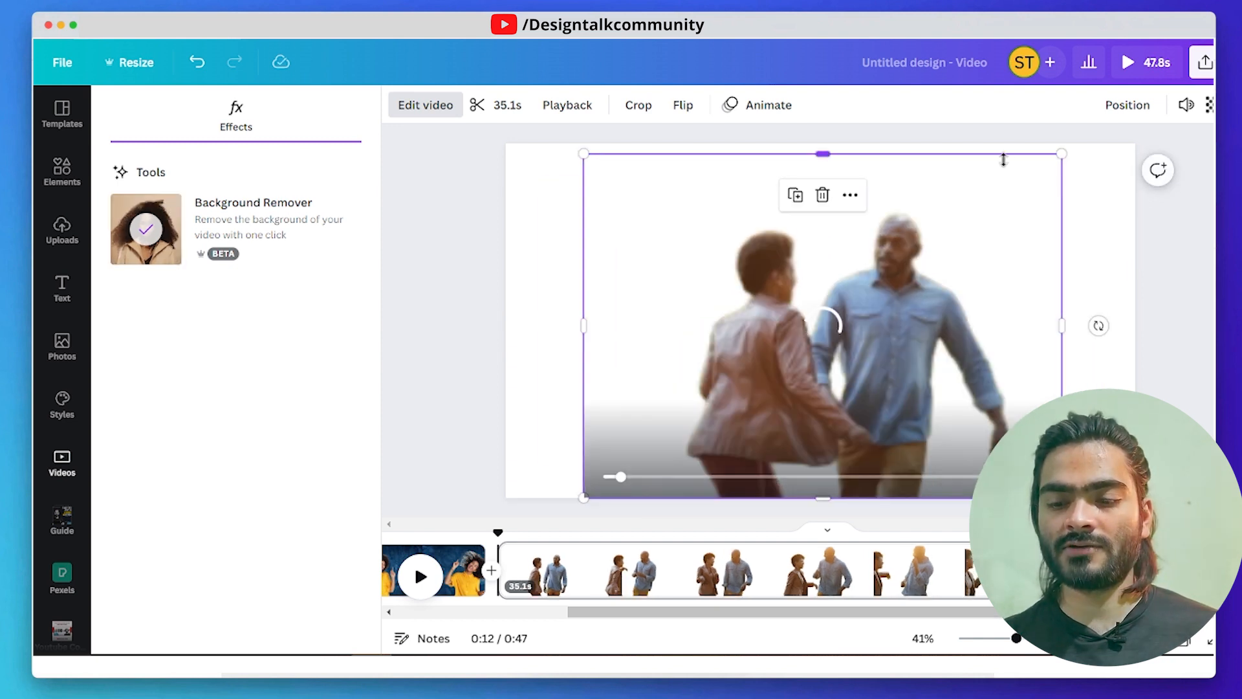
left_click_drag(1003, 158, 1004, 192)
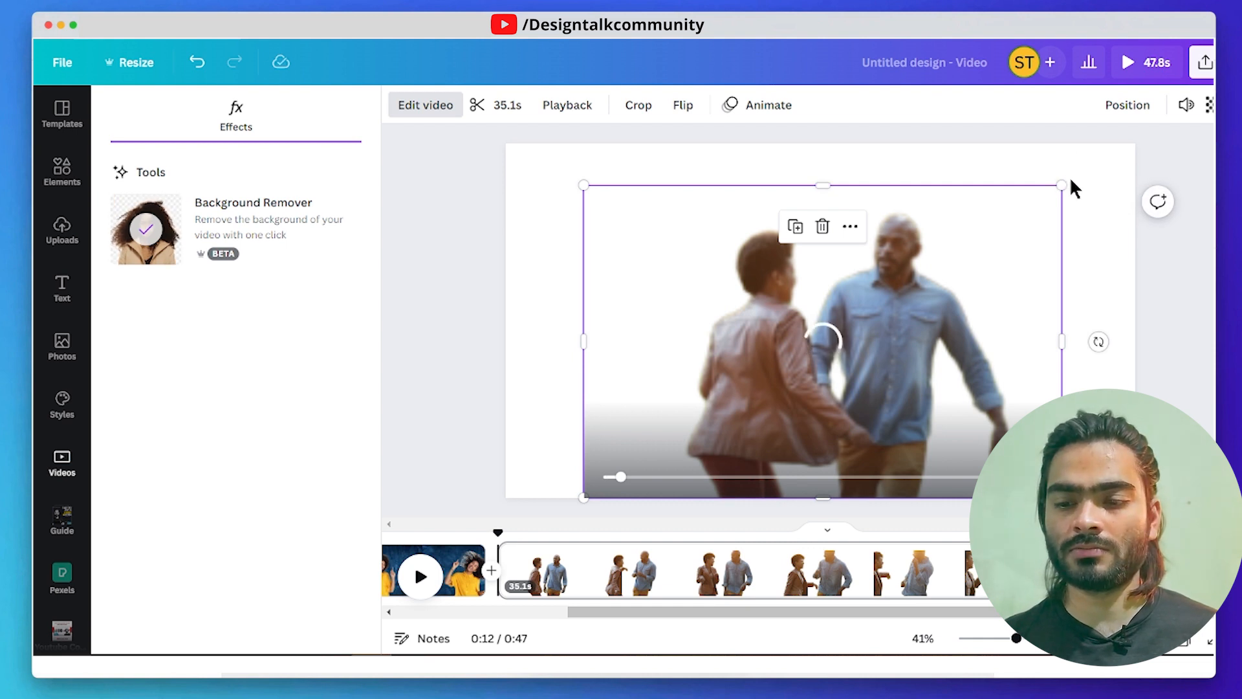
left_click_drag(1061, 185, 1084, 172)
left_click_drag(984, 311, 971, 285)
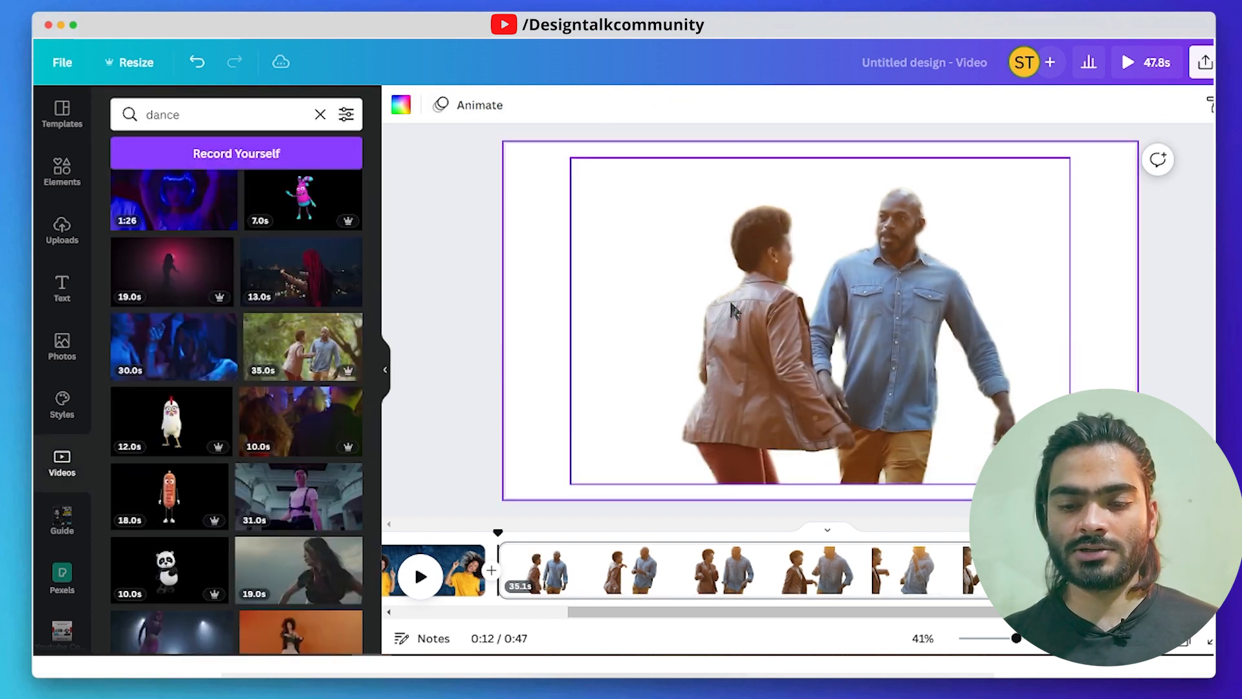
left_click(820, 321)
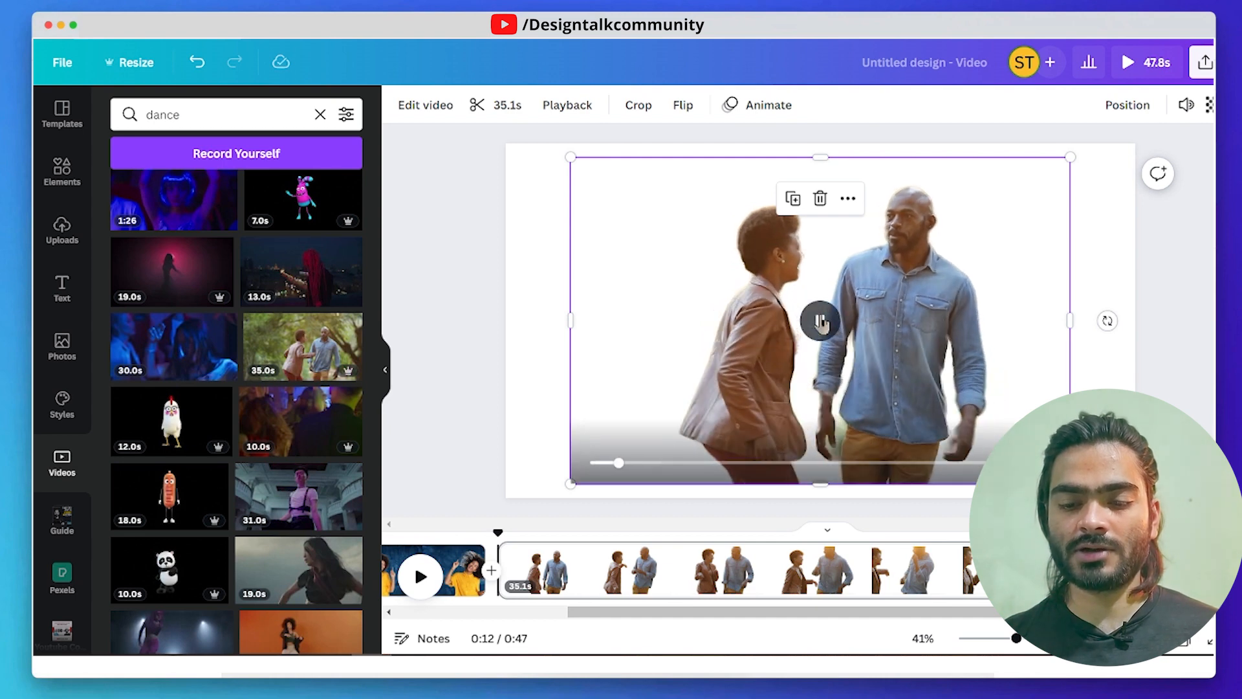